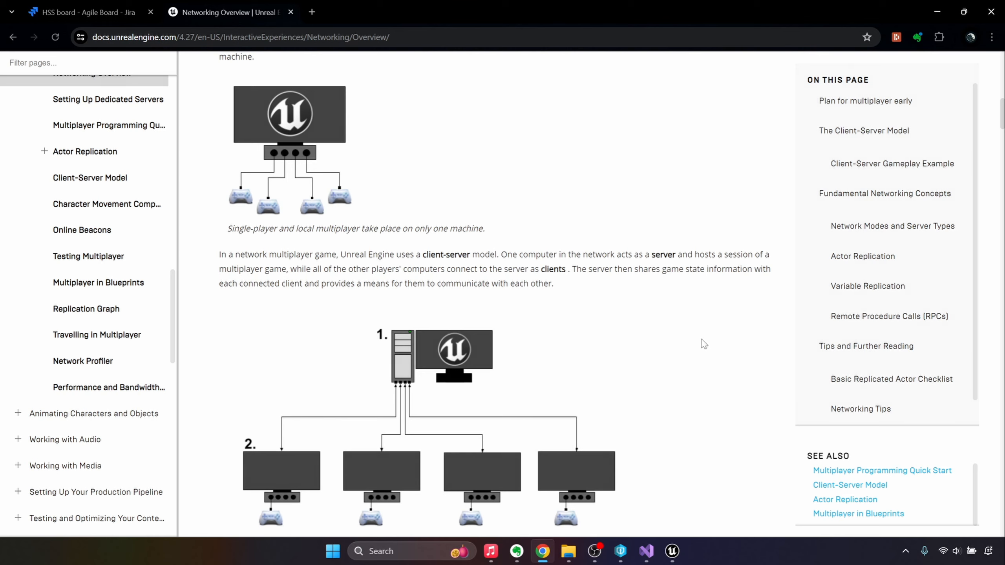
Switch to the Unreal Editor and configure multiplayer play for 2 players with the net mode Play As Client.
left_click(672, 551)
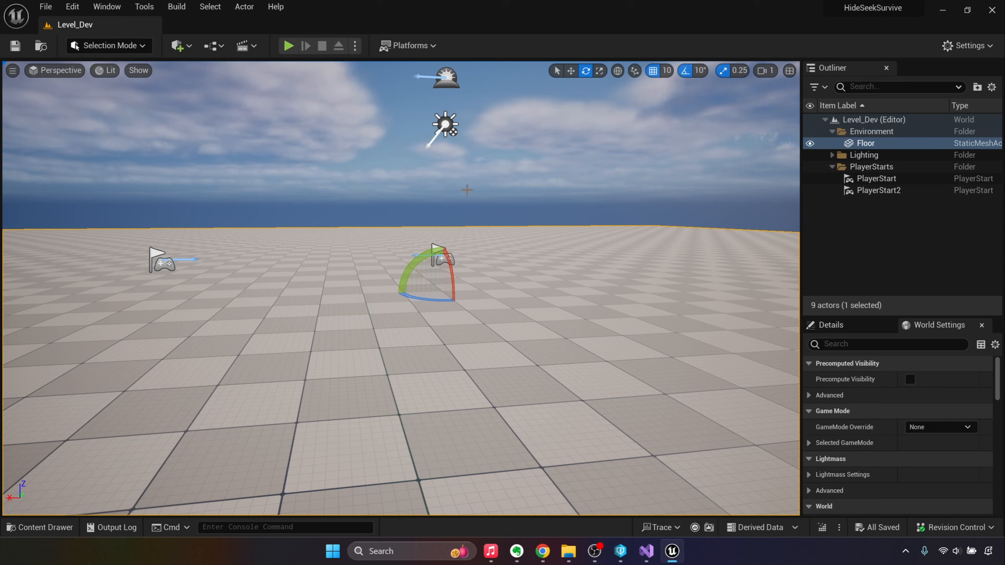
left_click(355, 46)
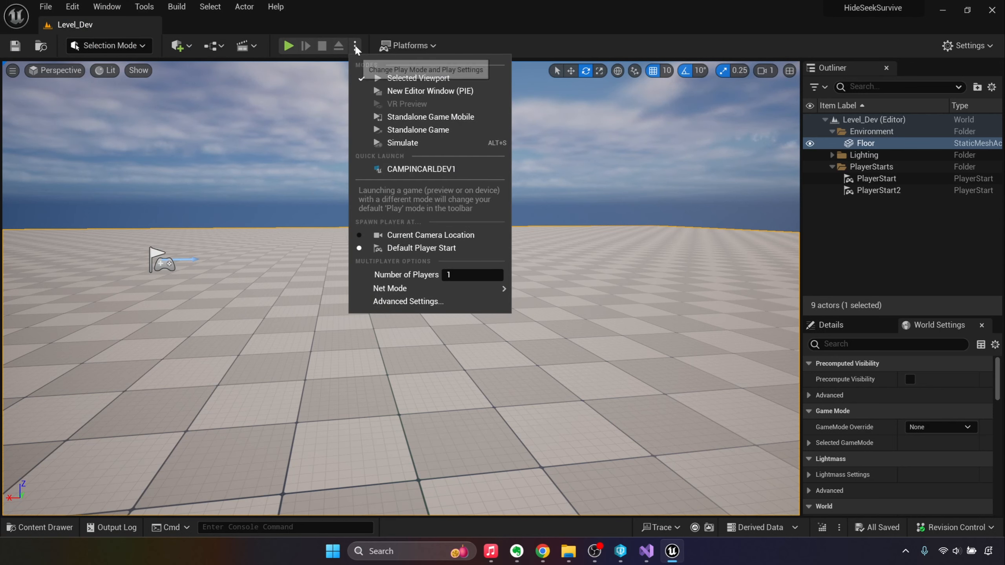
left_click(469, 274)
type("2")
key("Return")
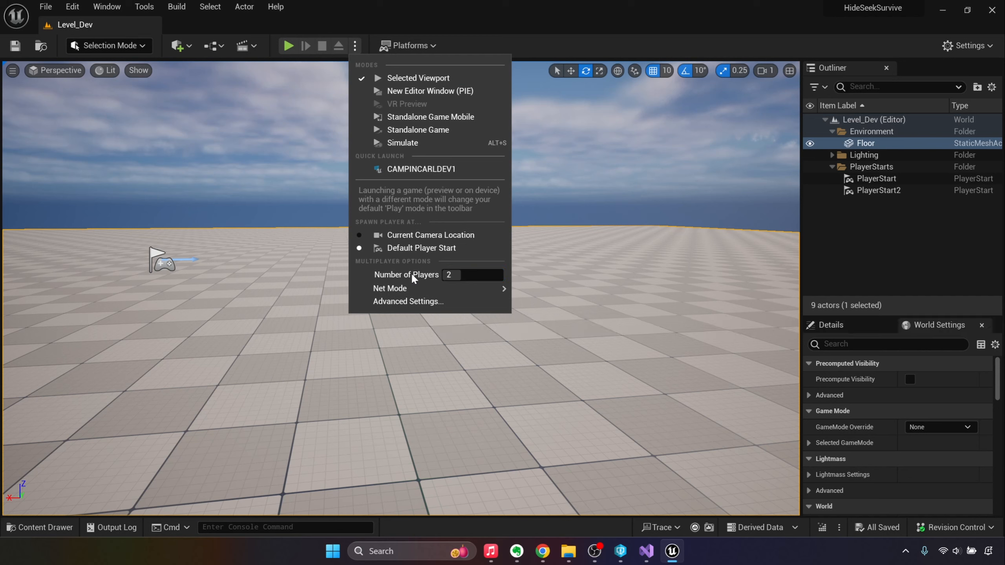
mouse_move(420, 287)
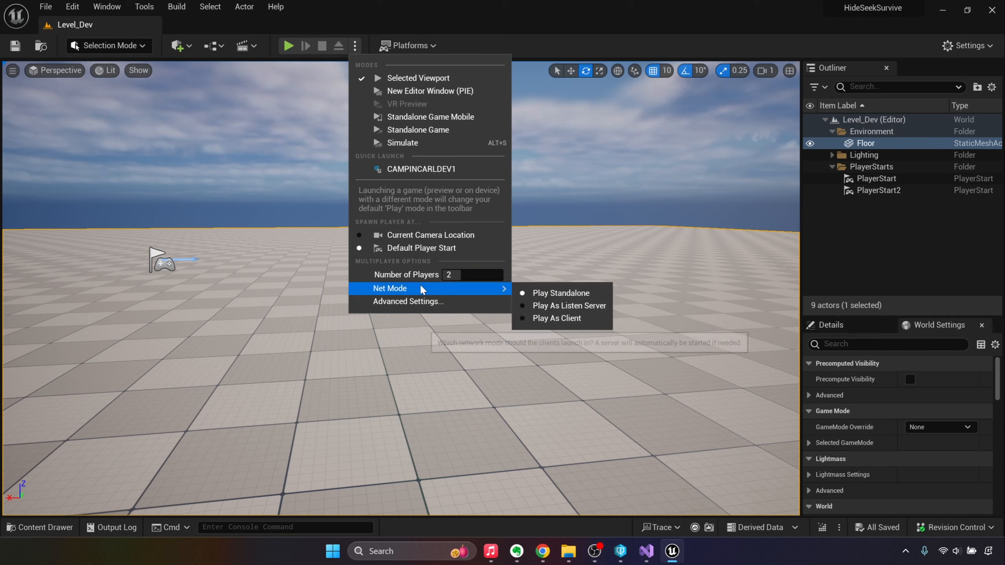
left_click(546, 319)
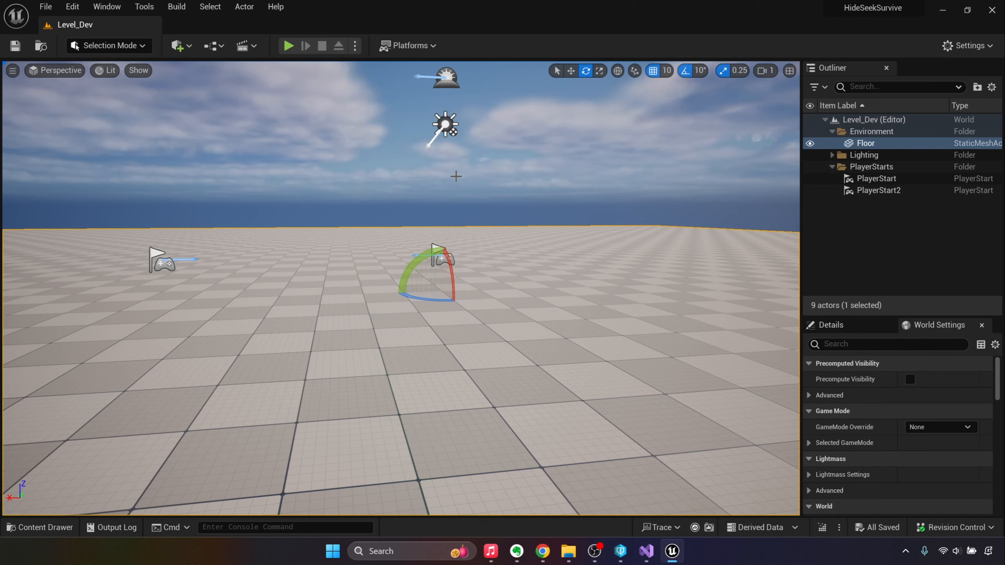
Play the level and arrange the editor and the Client 2 preview window side by side.
left_click(288, 46)
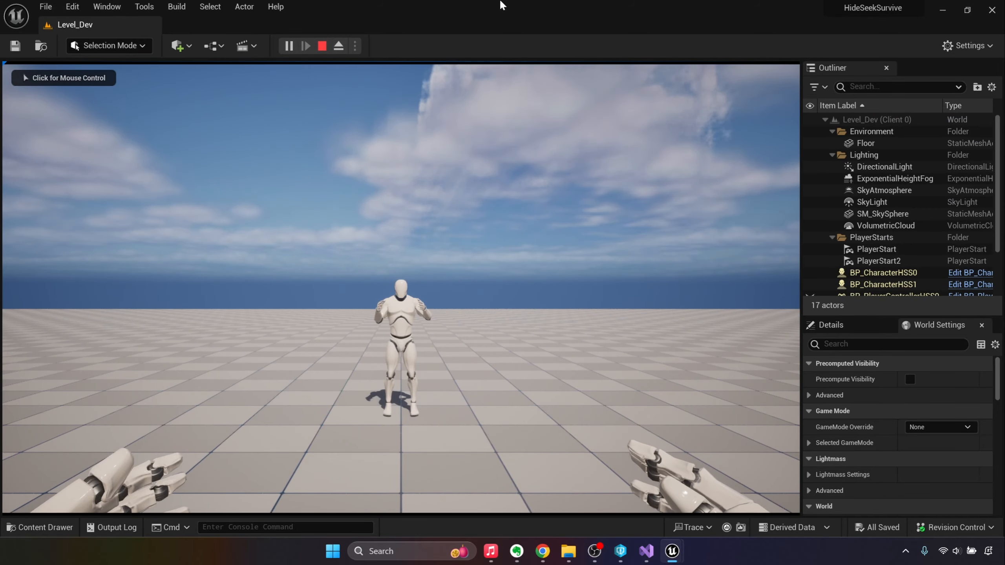
key("super+Right")
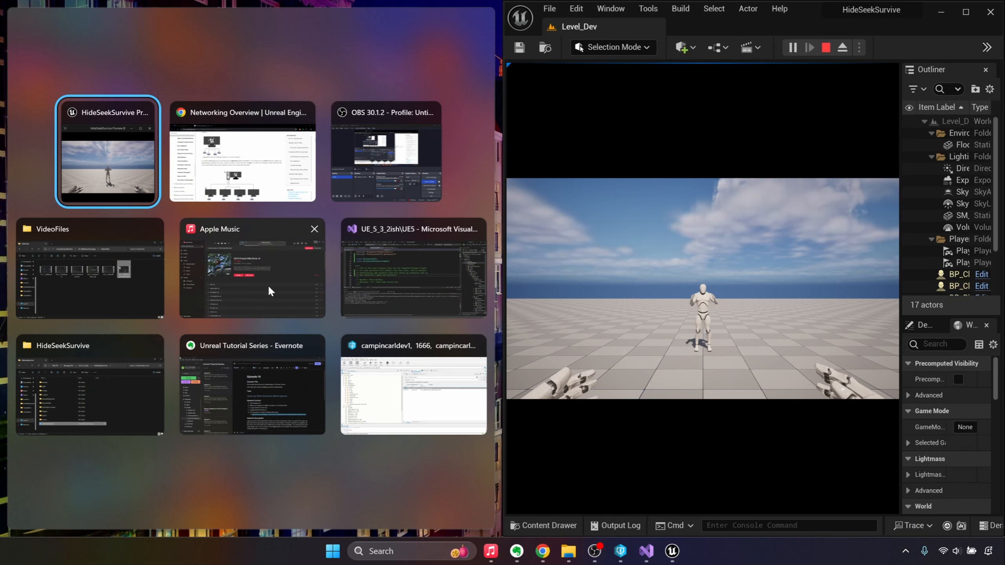
left_click(126, 143)
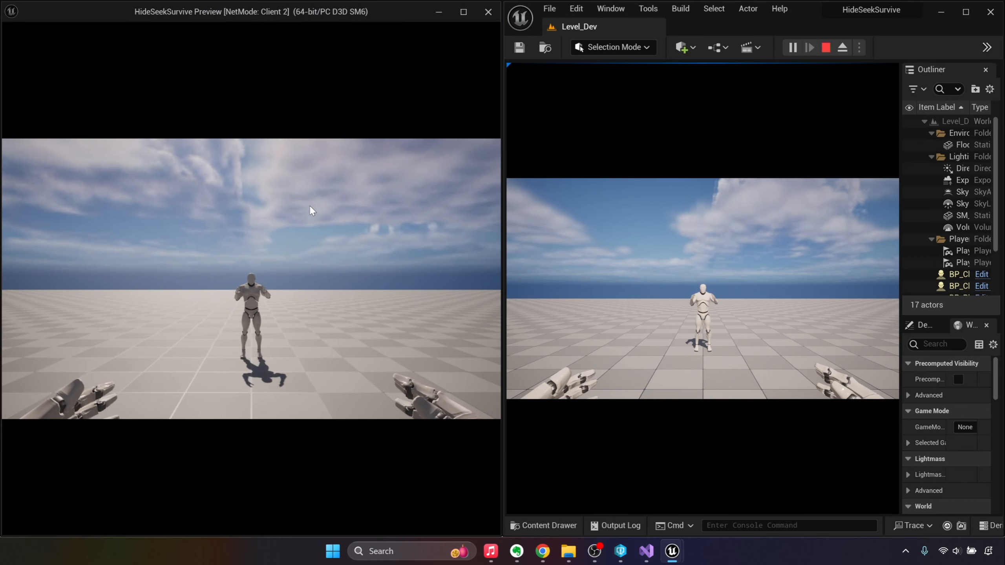
Test moving the characters in the play session in all directions, end the session and maximize the editor.
key("w")
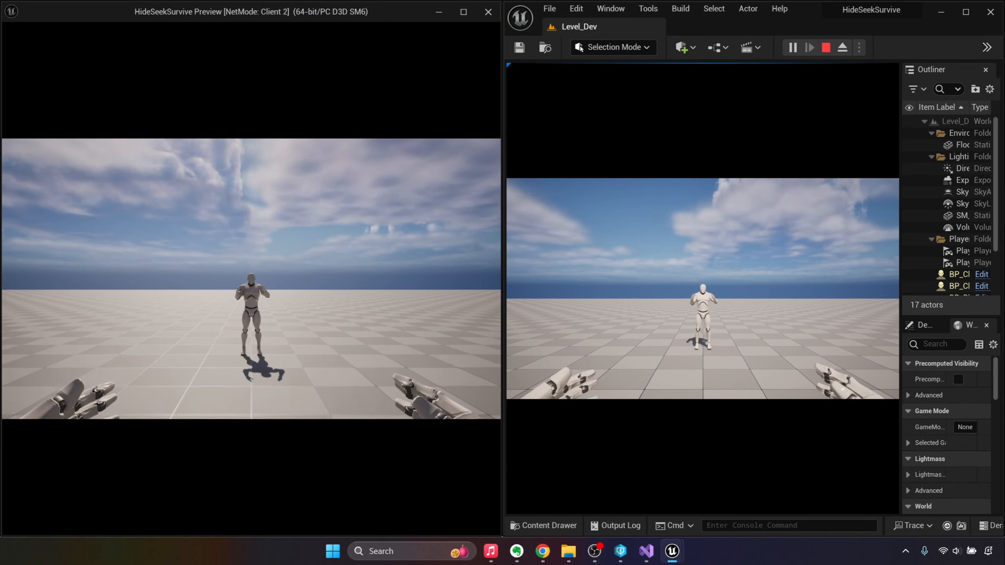
key("s")
key("w")
key("d")
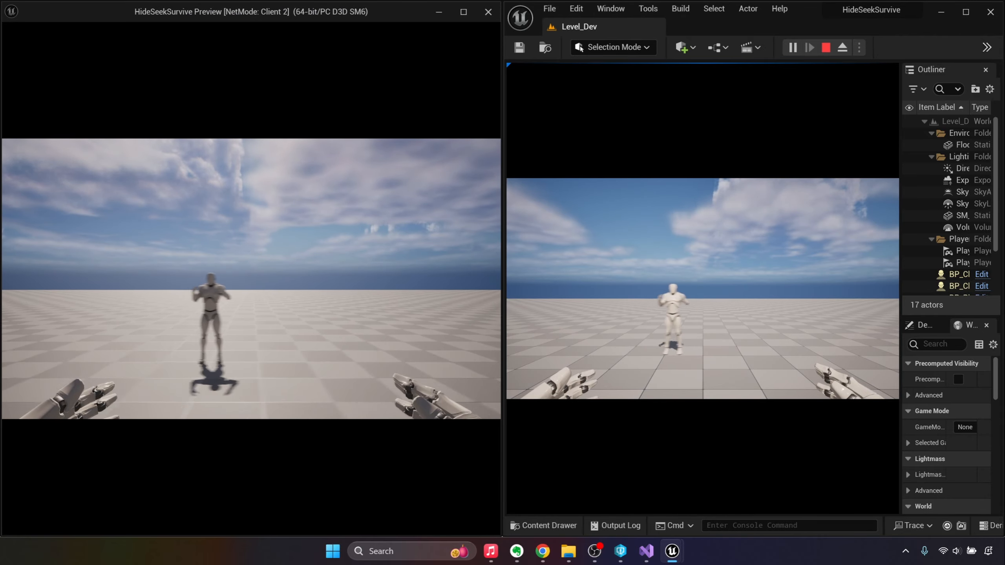
key("w")
key("a")
key("Escape")
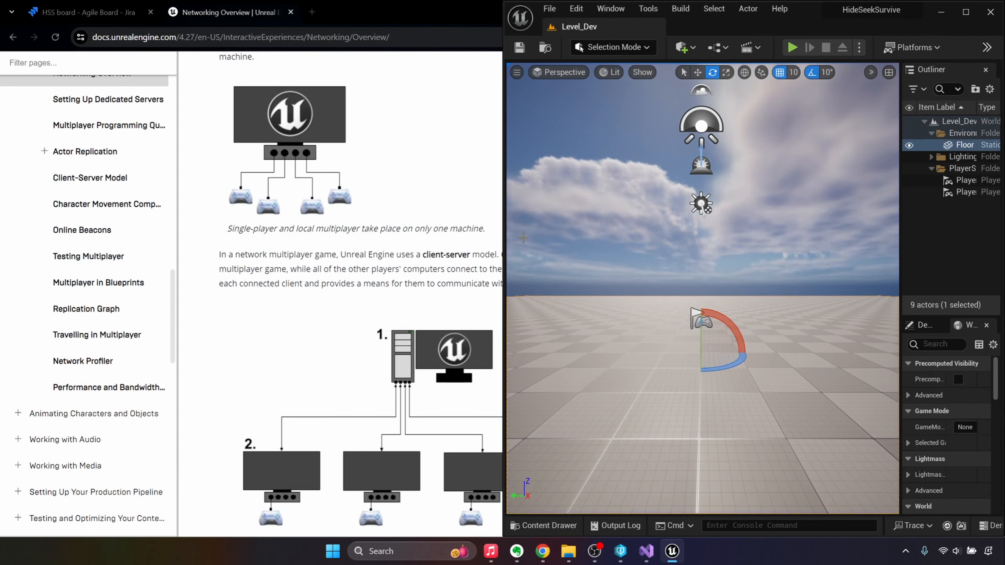
left_click(968, 13)
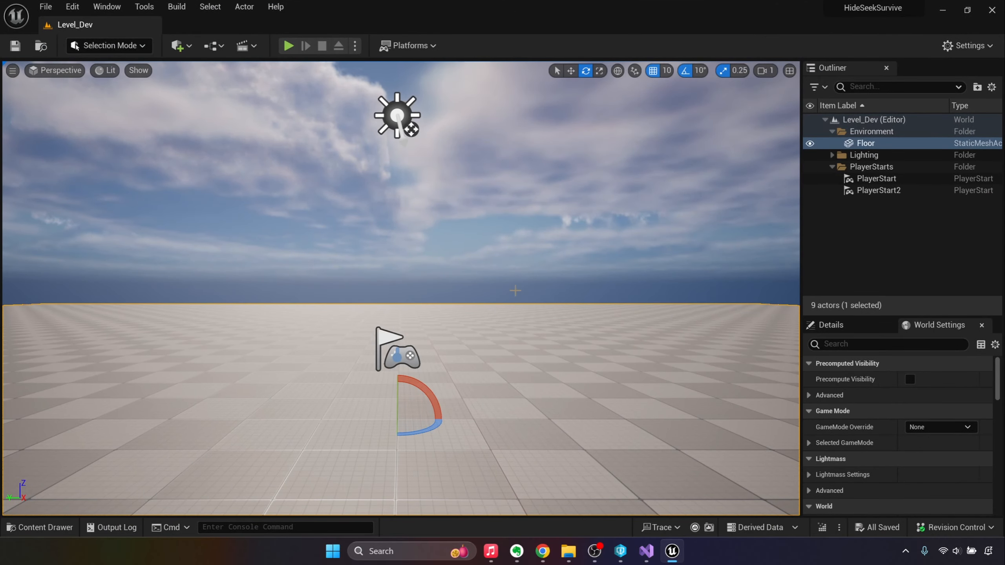
Open BP_CharacterHSS from 0_CCSContent/Core/Characters in the full Blueprint editor.
left_click(44, 527)
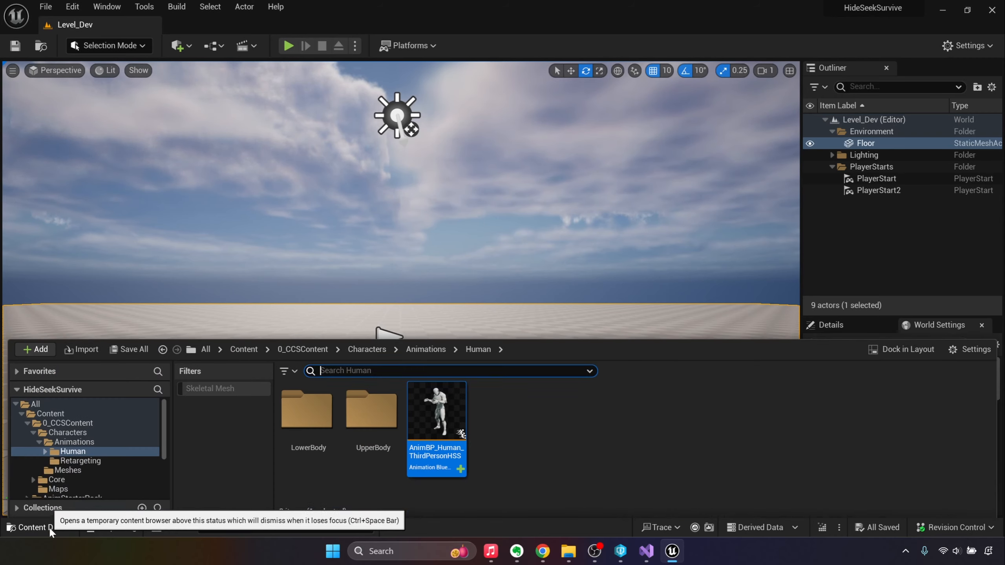
left_click(484, 464)
left_click(299, 348)
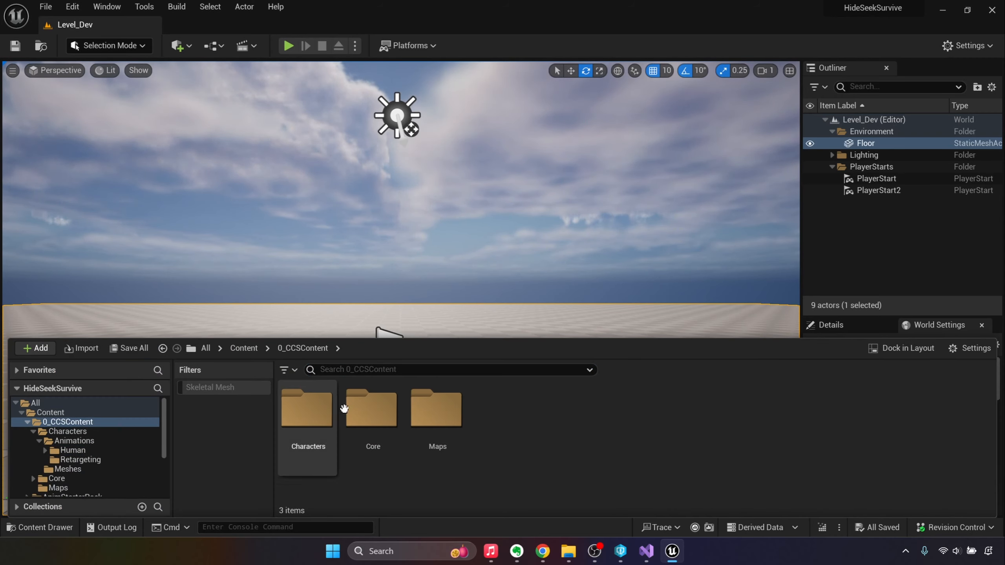
double_click(370, 410)
left_click(319, 416)
double_click(319, 415)
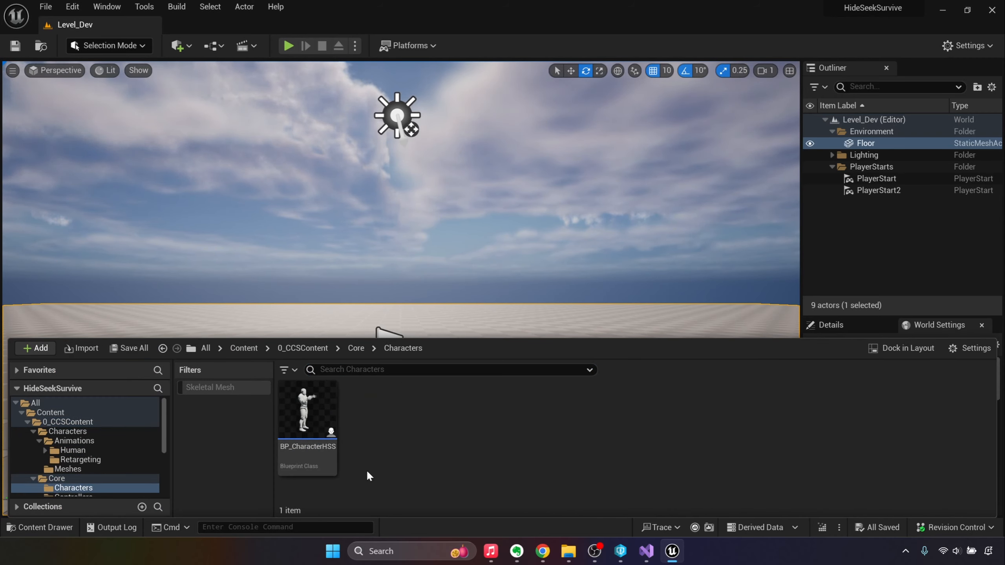
double_click(329, 407)
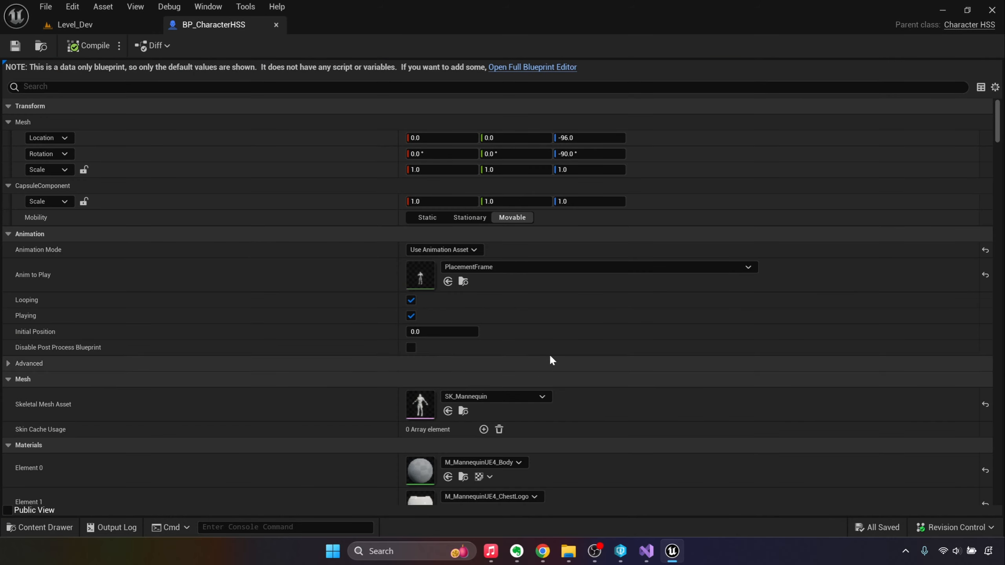
left_click(543, 68)
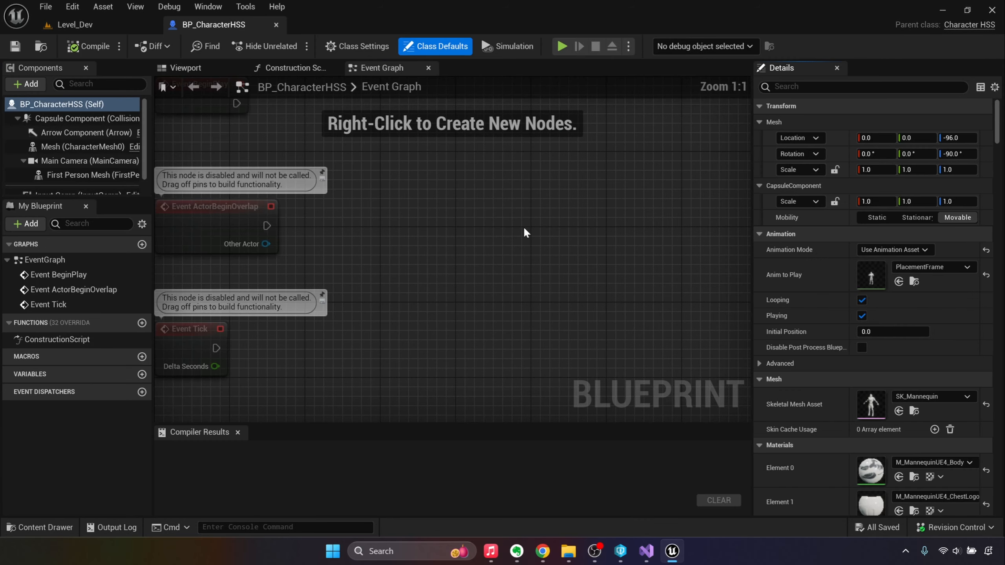
Set the Mesh component's animation mode to Use Animation Blueprint, then compile, save and check out BP_CharacterHSS.
left_click(101, 150)
left_click(929, 314)
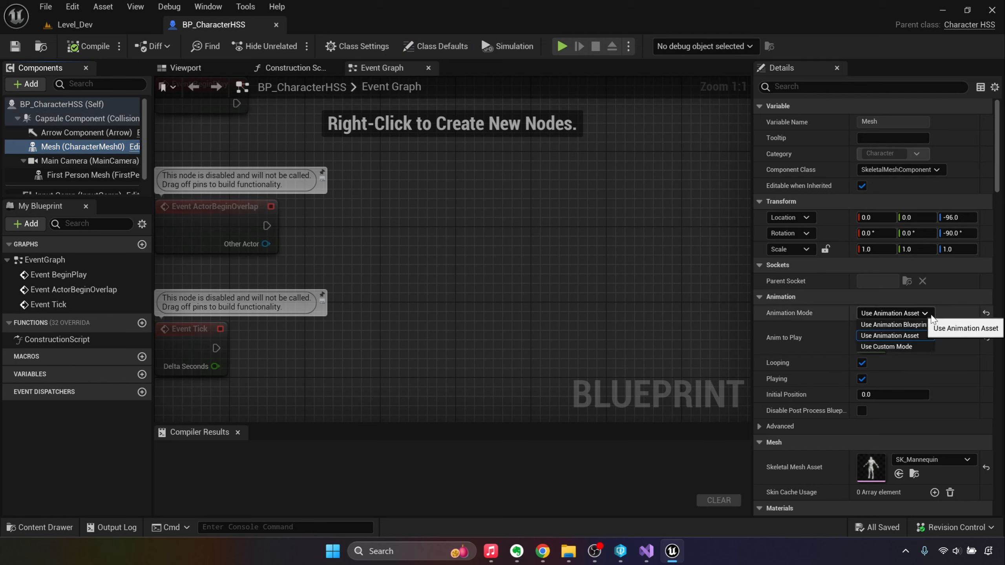
left_click(919, 325)
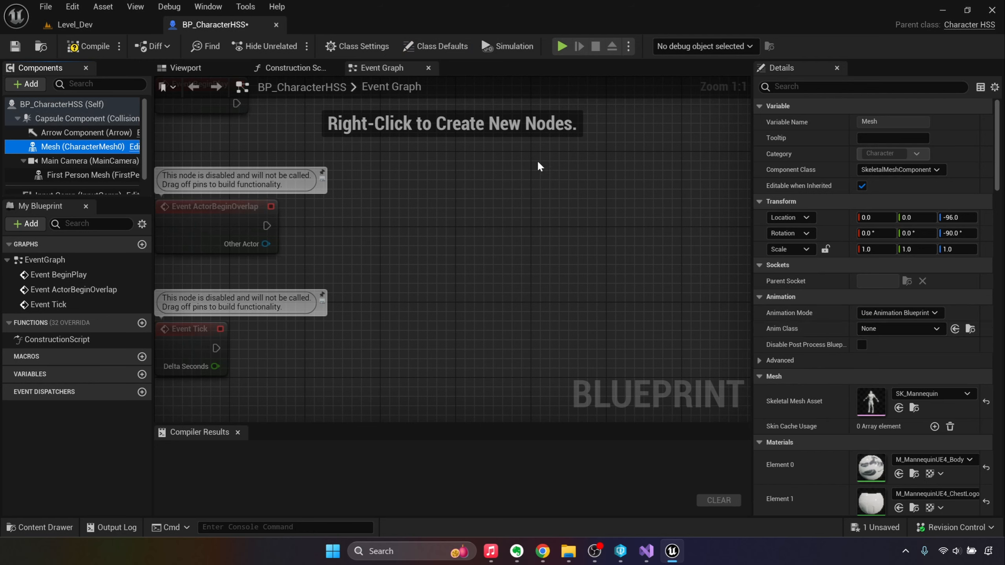
left_click(83, 51)
left_click(15, 46)
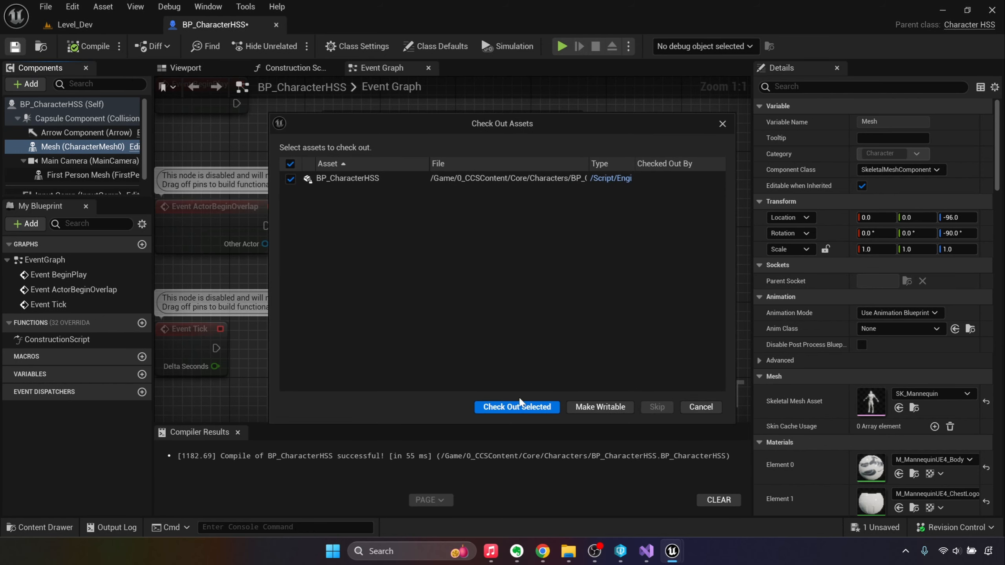
left_click(517, 407)
Return to Level_Dev and open the content folder 0_CCSContent/Characters/Animations/Human.
left_click(75, 24)
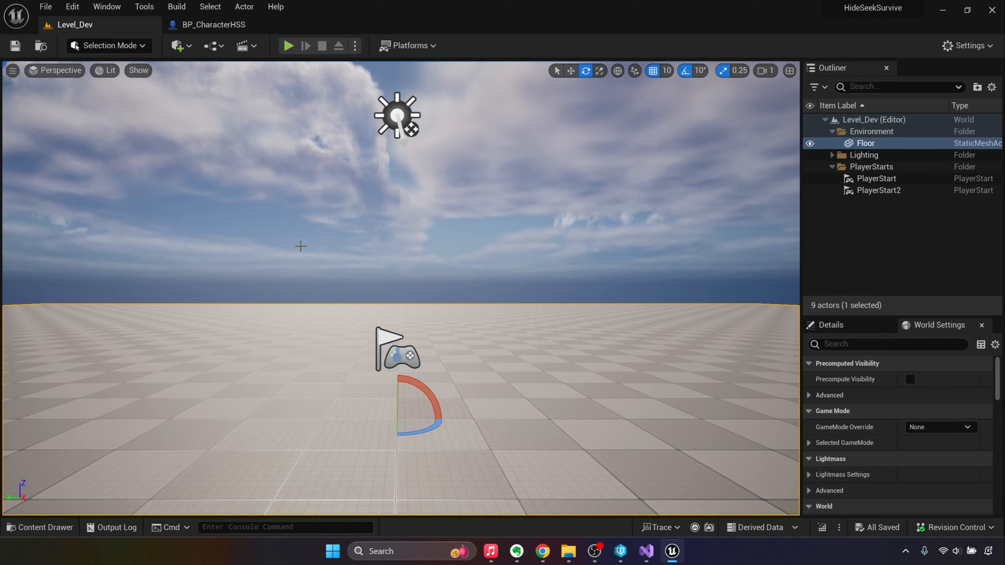
left_click(53, 527)
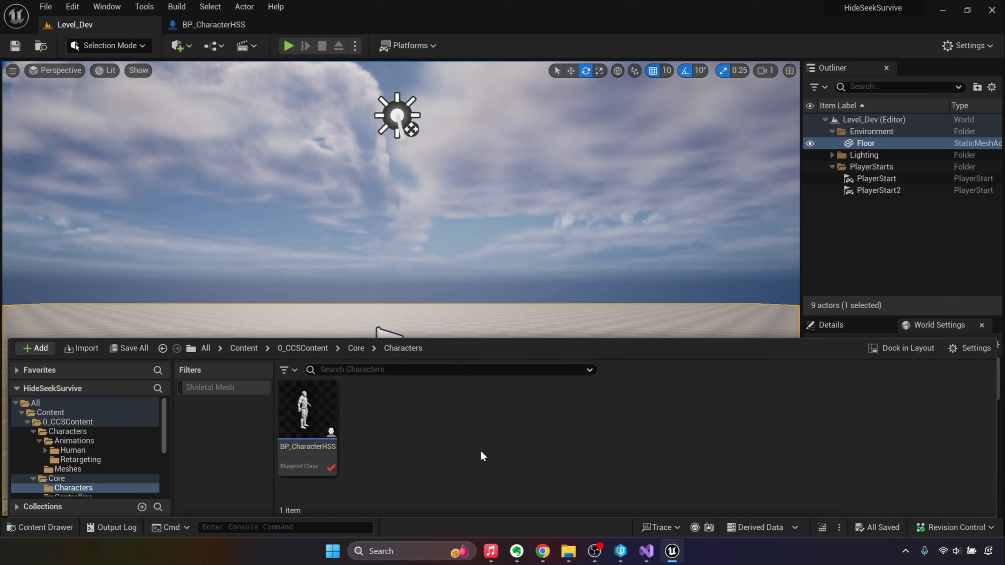
left_click(319, 348)
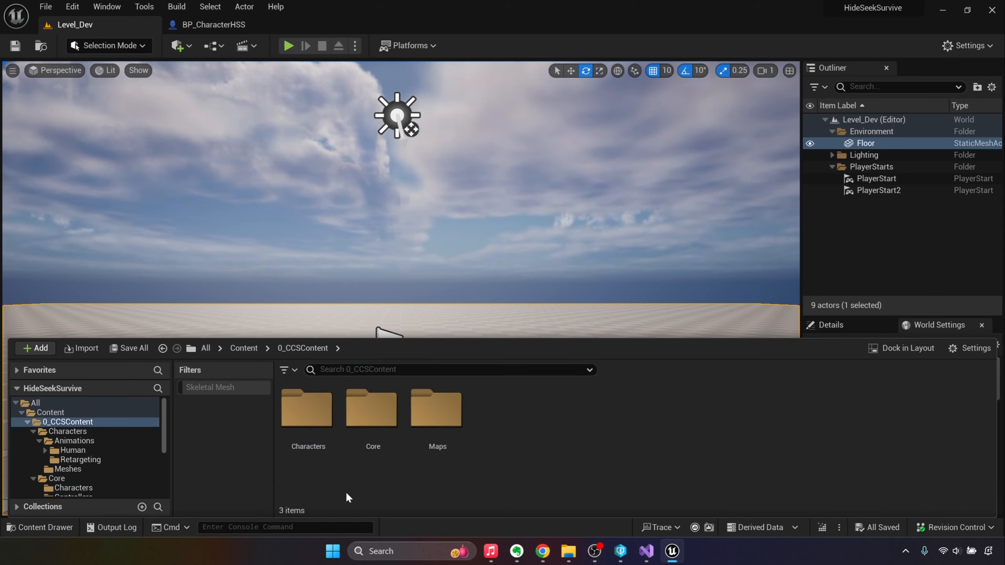
double_click(316, 419)
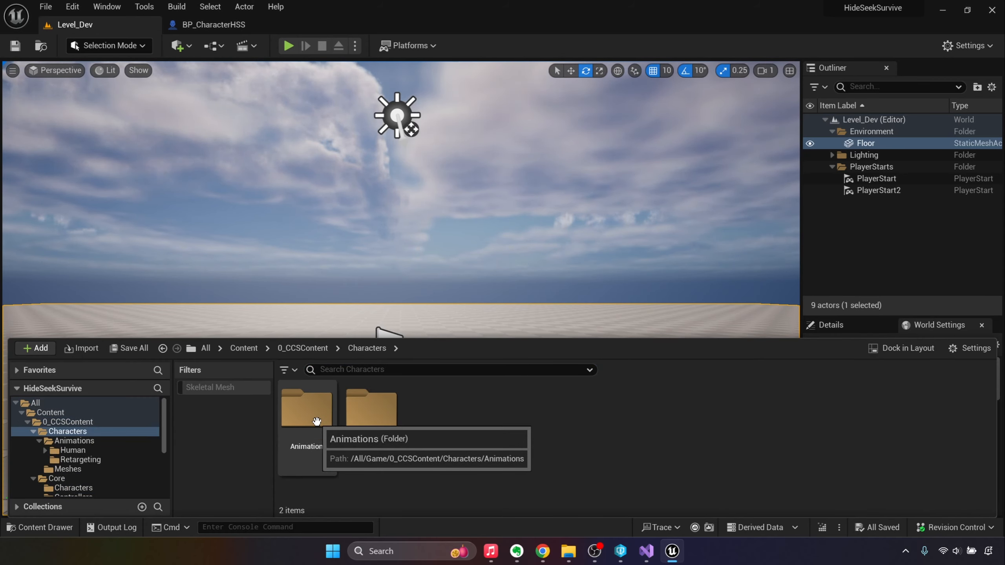
double_click(317, 420)
double_click(305, 419)
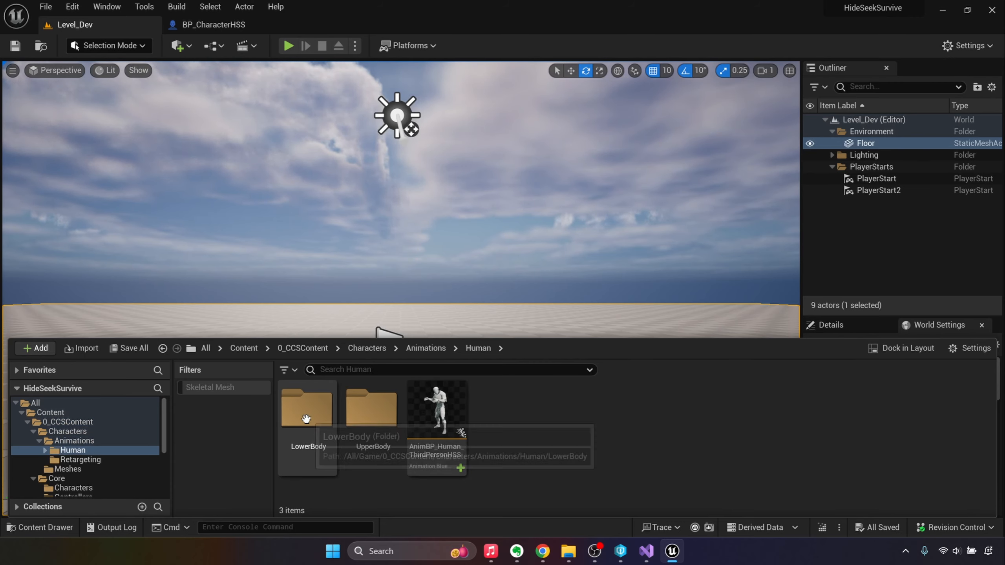
Duplicate the AnimBP_Human_ThirdPersonHSS animation blueprint, accepting the suggested name.
left_click(448, 429)
right_click(448, 429)
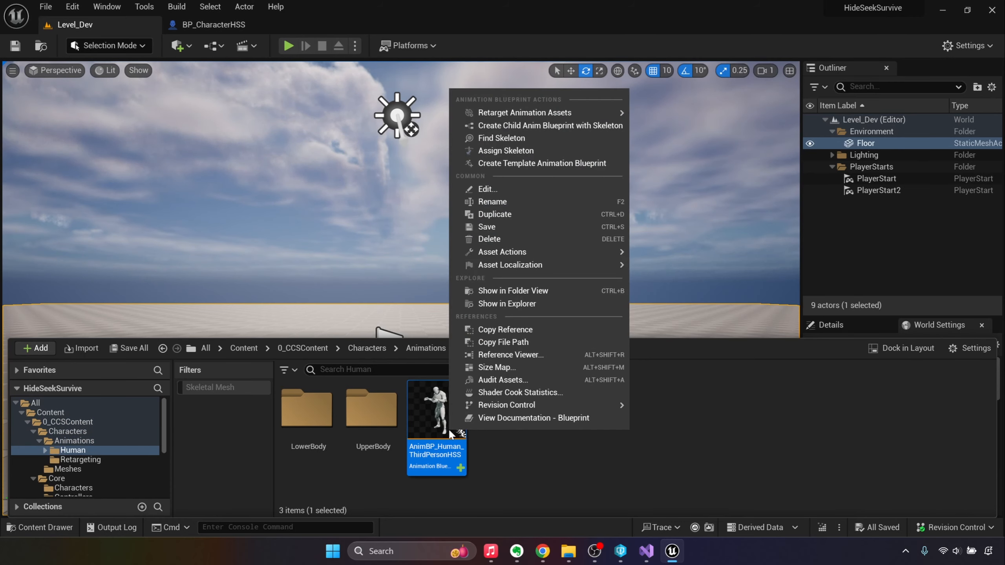
left_click(536, 214)
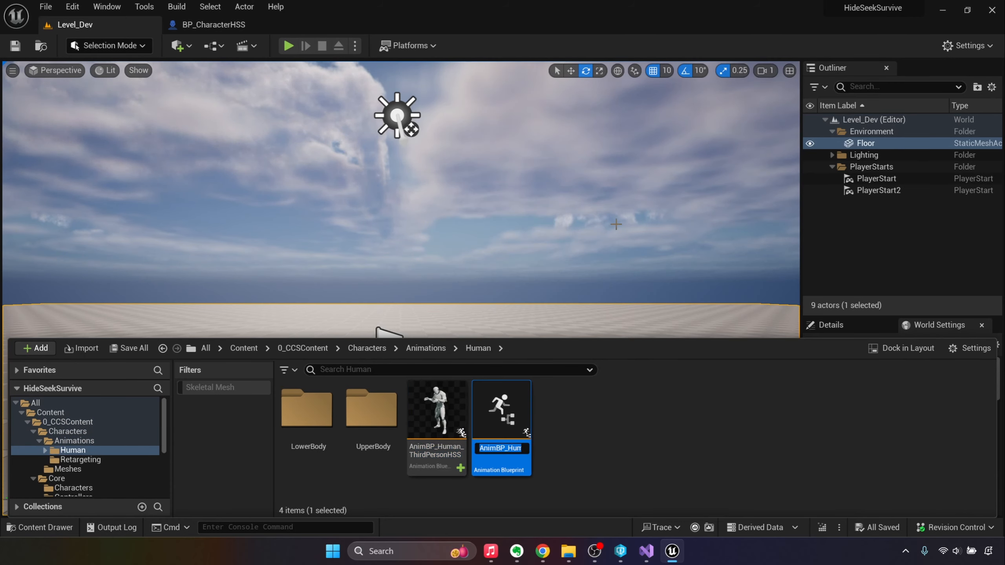
key("Left")
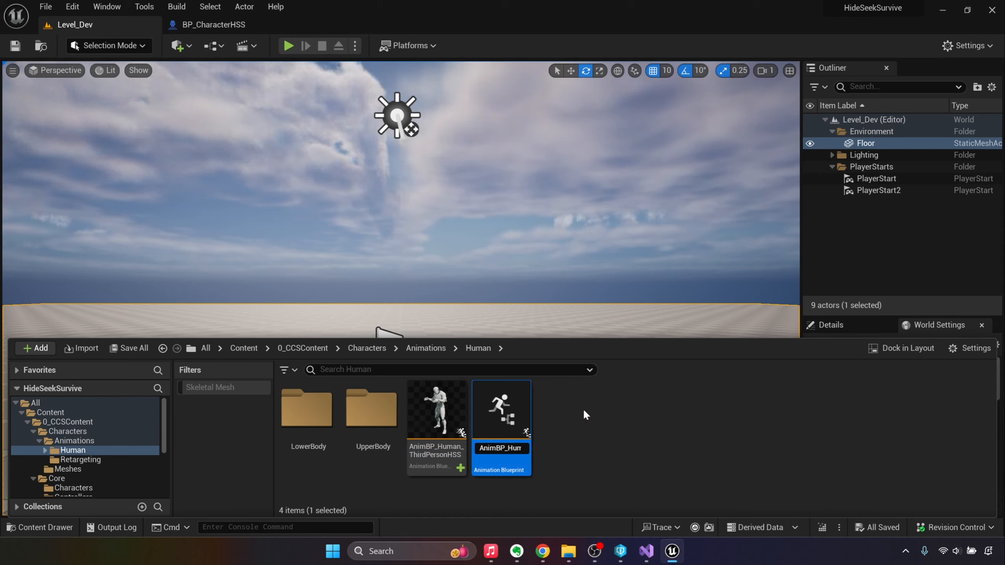
key("Return")
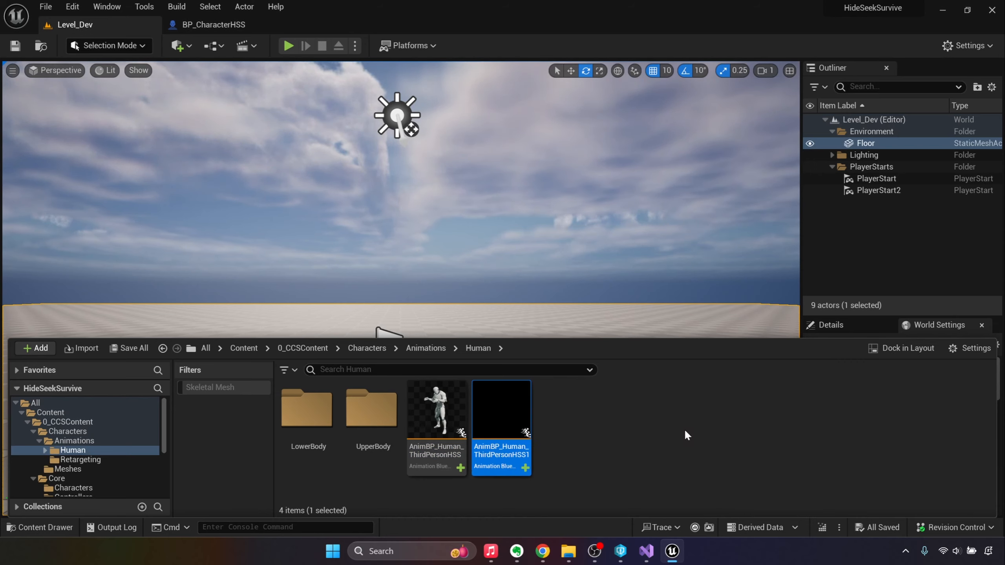
Delete the duplicated animation blueprint AnimBP_Human_ThirdPersonHSS1.
mouse_move(510, 426)
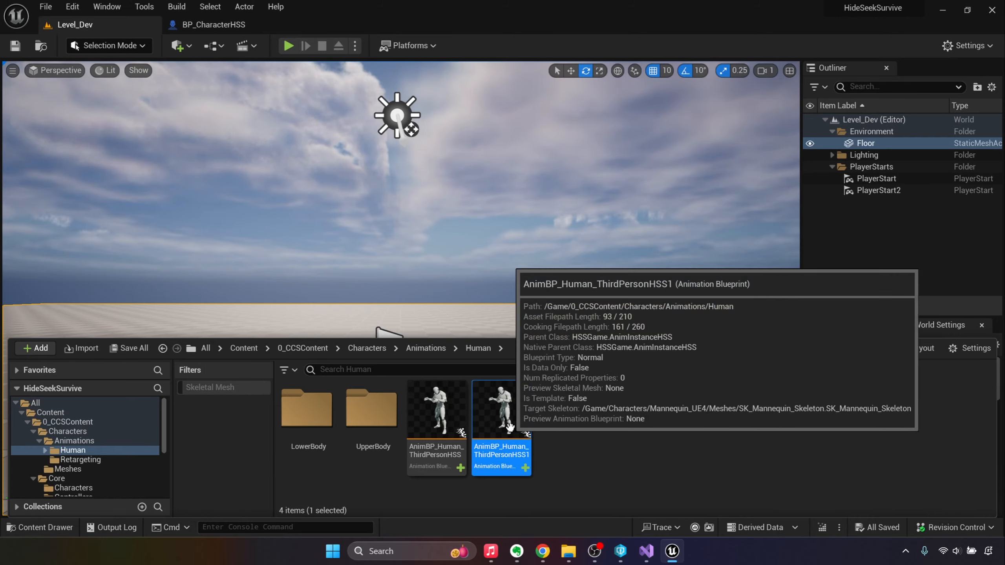
key("Delete")
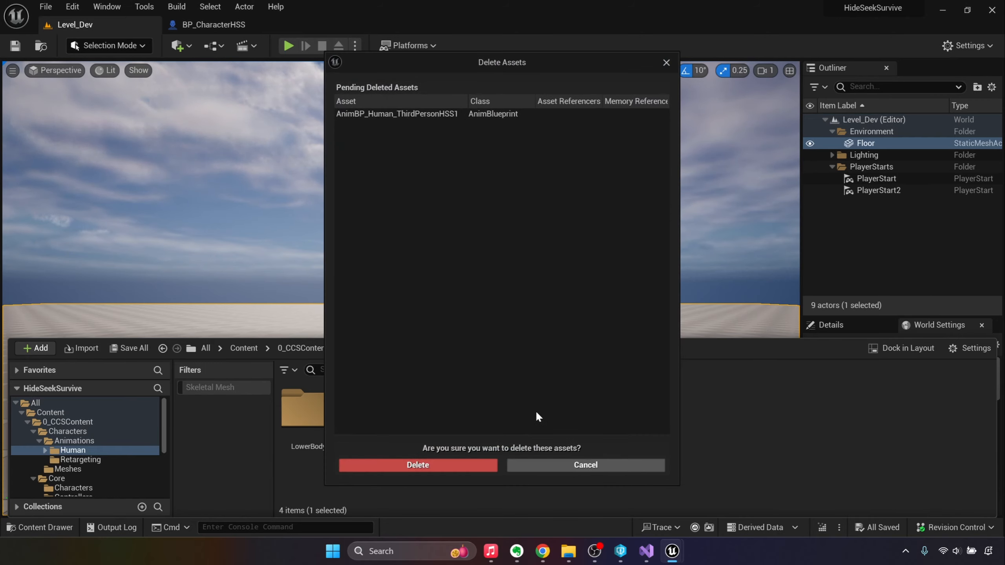
left_click(480, 470)
Create a child animation blueprint of AnimBP_Human_ThirdPersonHSS that uses SK_Mannequin_Skeleton.
right_click(452, 421)
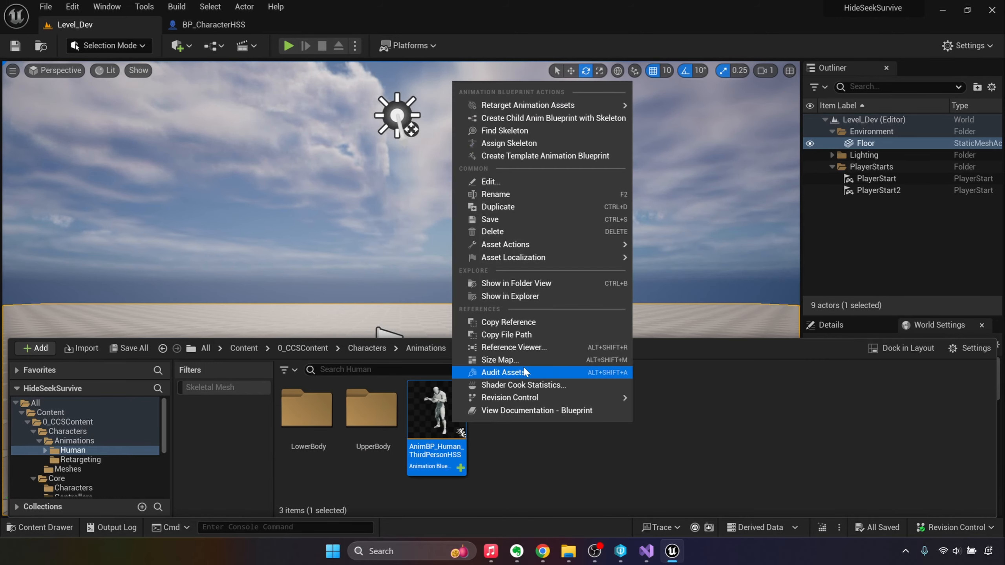
left_click(572, 119)
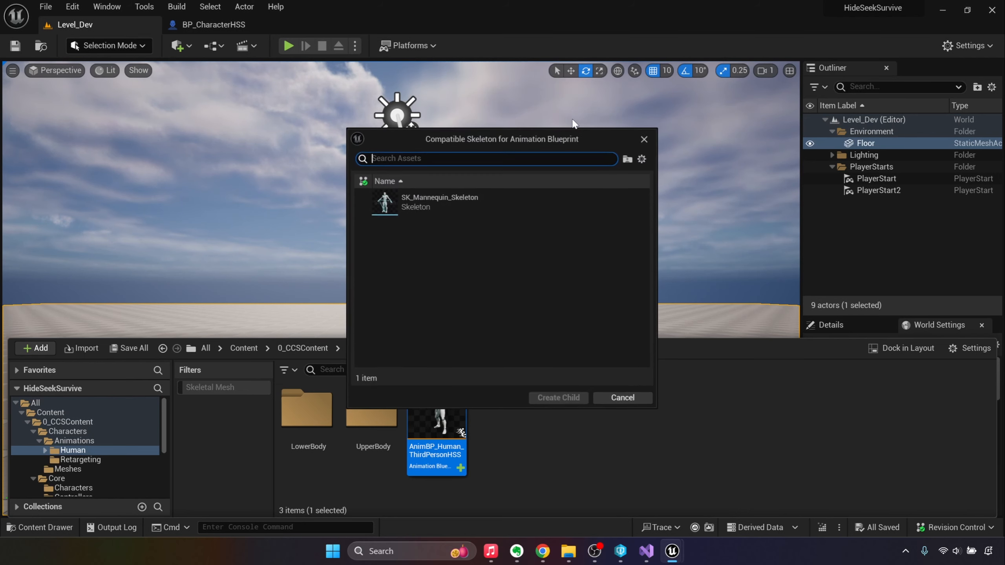
left_click(523, 203)
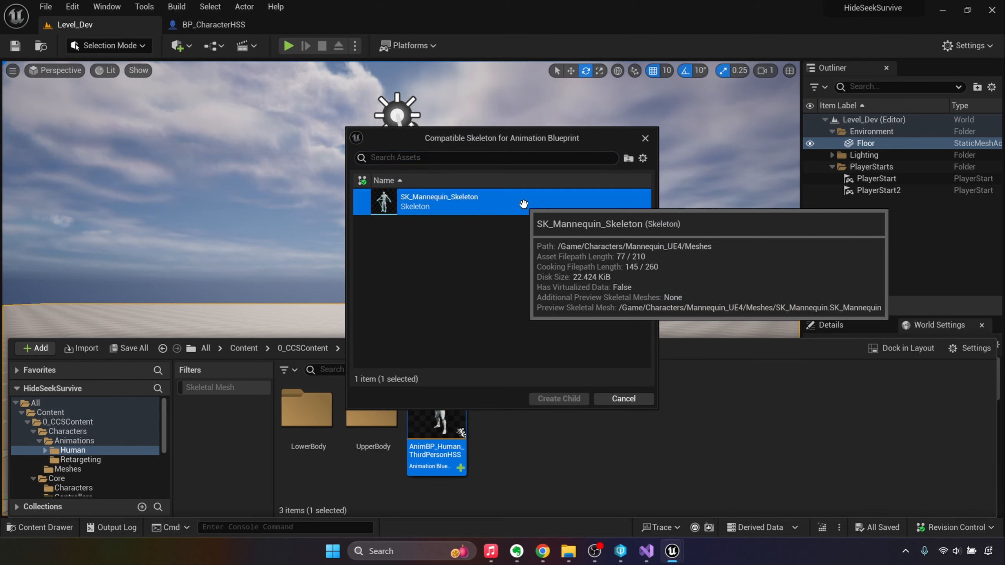
left_click(560, 398)
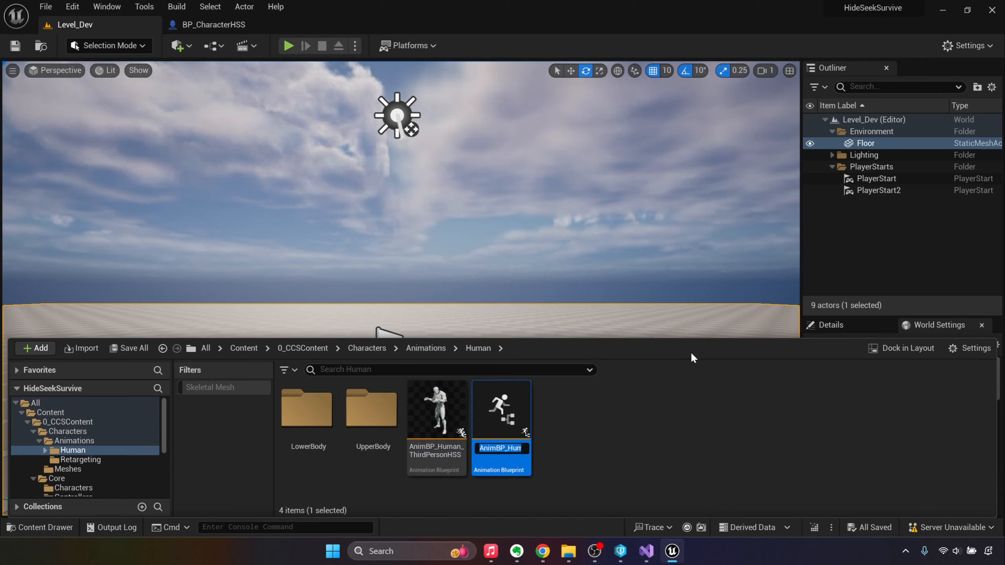
Name the new child animation blueprint AnimBP_HumanFirstPersonHSS and save it.
key("End")
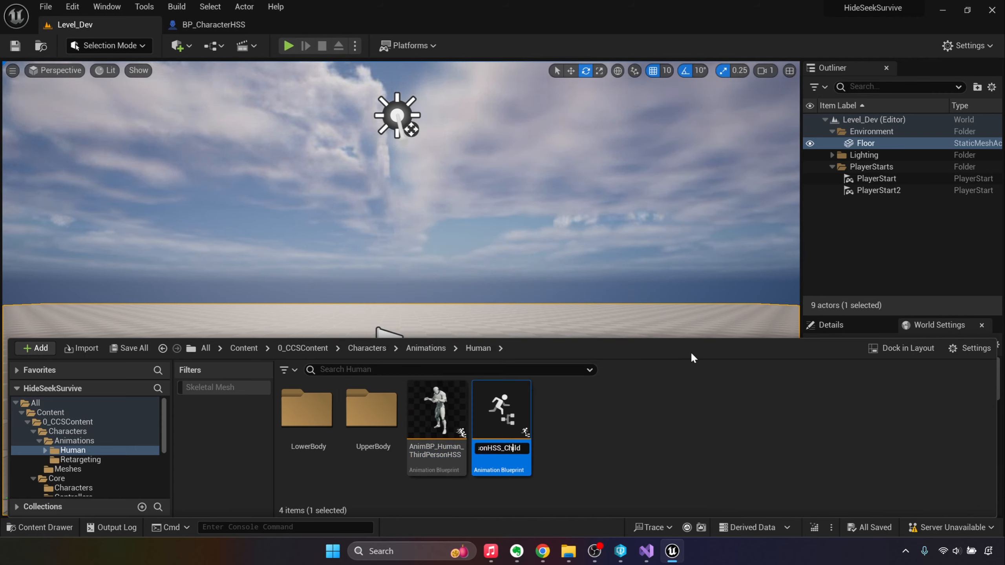
key("Left")
key("Left")
key("Left")
key("Left")
key("Left")
key("Left")
key("Left")
key("Left")
key("Left")
key("Left")
key("Left")
key("Left")
key("Left")
key("Left")
key("Right")
key("BackSpace")
key("BackSpace")
key("BackSpace")
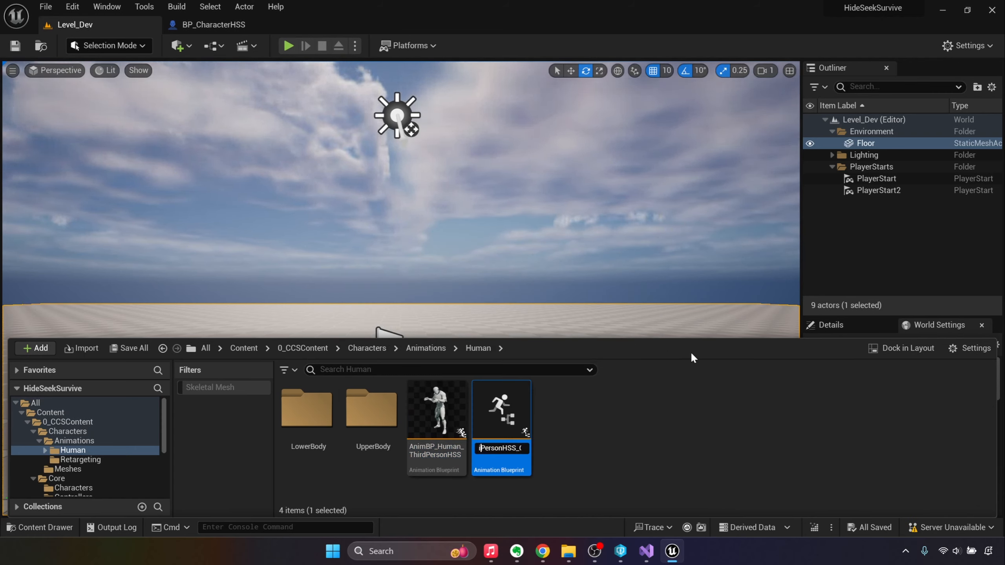
key("Left")
key("Left")
key("Left")
key("Left")
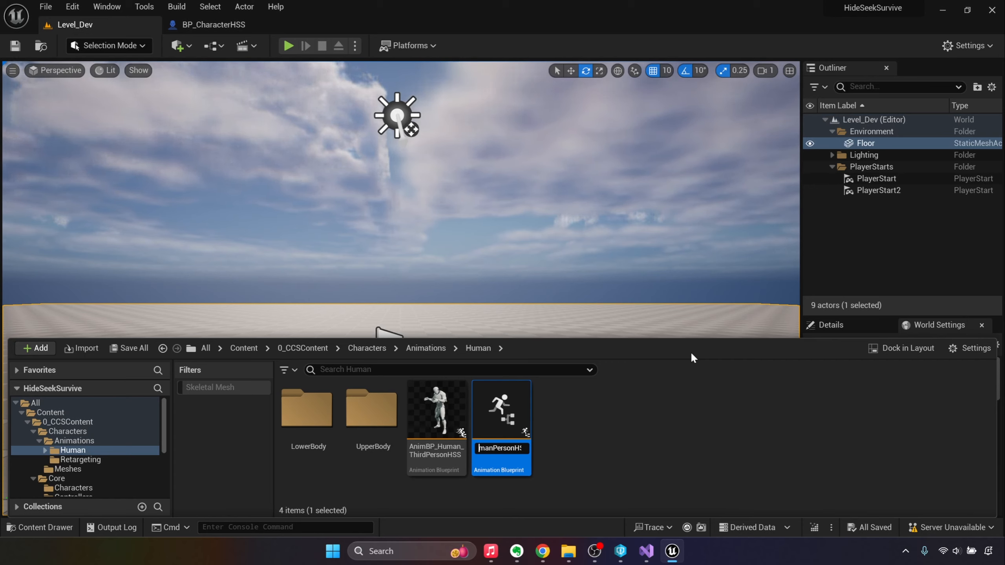
key("Right")
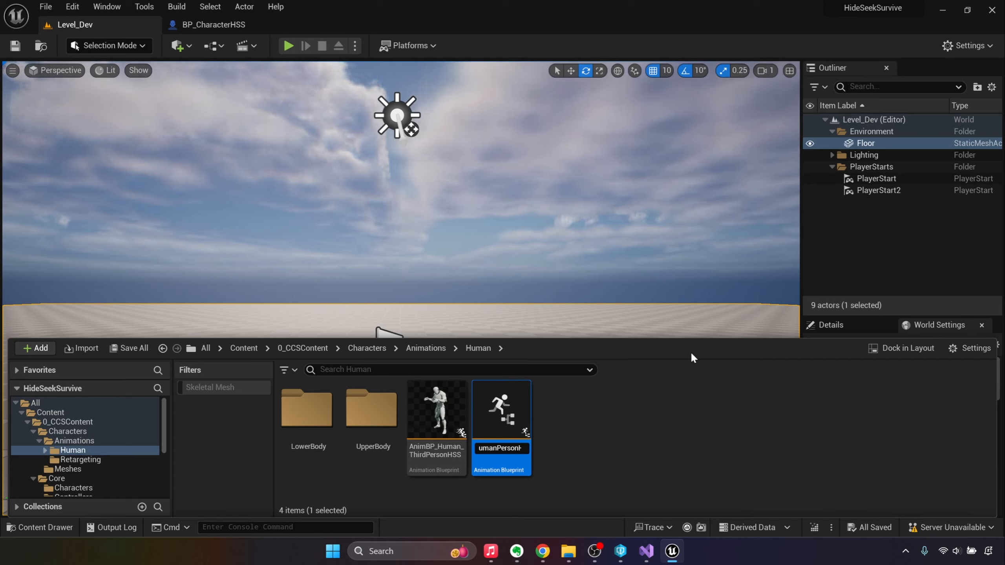
type("First")
key("Right")
key("Right")
key("Right")
key("Right")
key("Right")
key("Right")
key("Right")
key("Right")
key("Right")
key("Right")
key("Right")
key("Right")
key("Right")
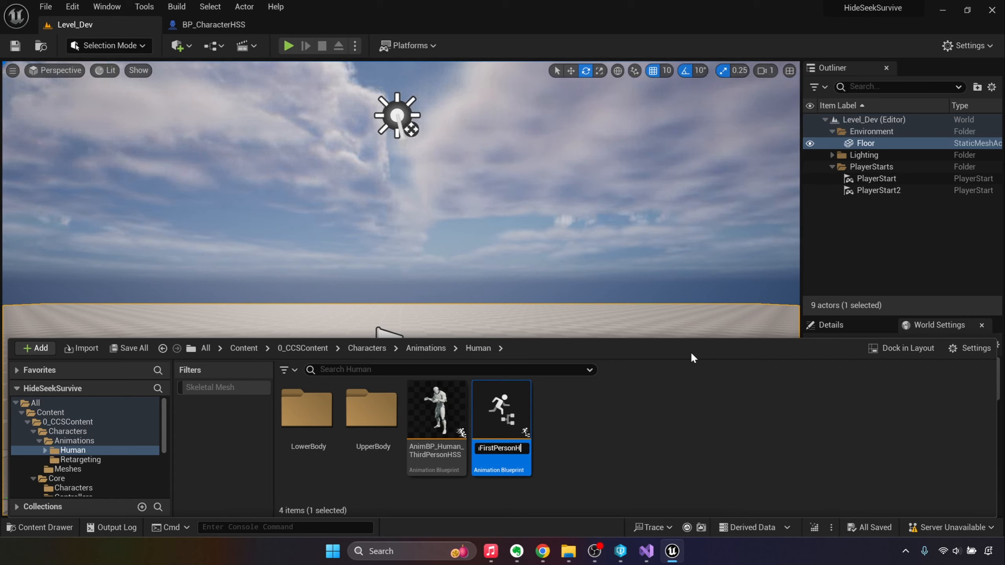
key("BackSpace")
key("BackSpace")
key("BackSpace")
key("BackSpace")
key("BackSpace")
key("BackSpace")
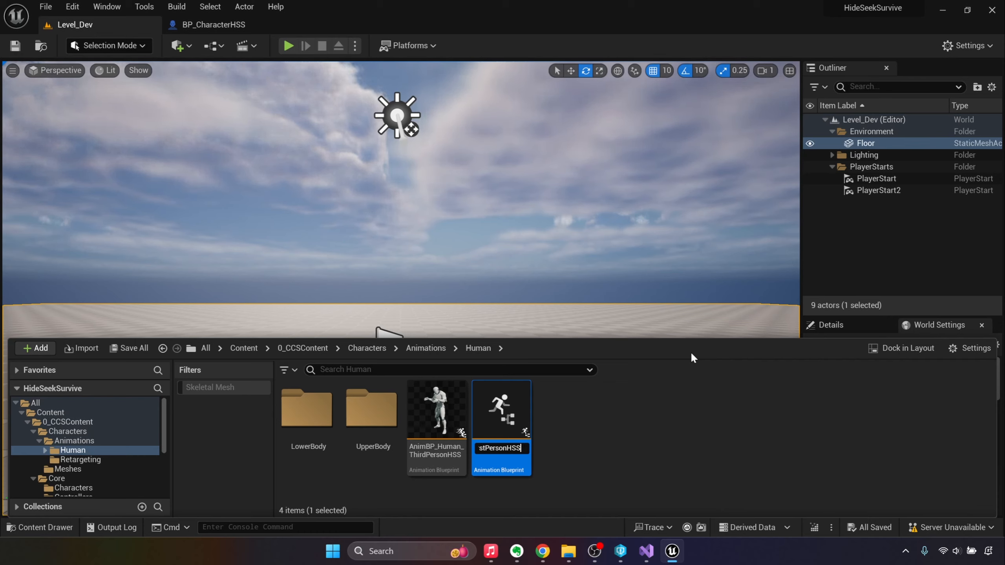
key("Return")
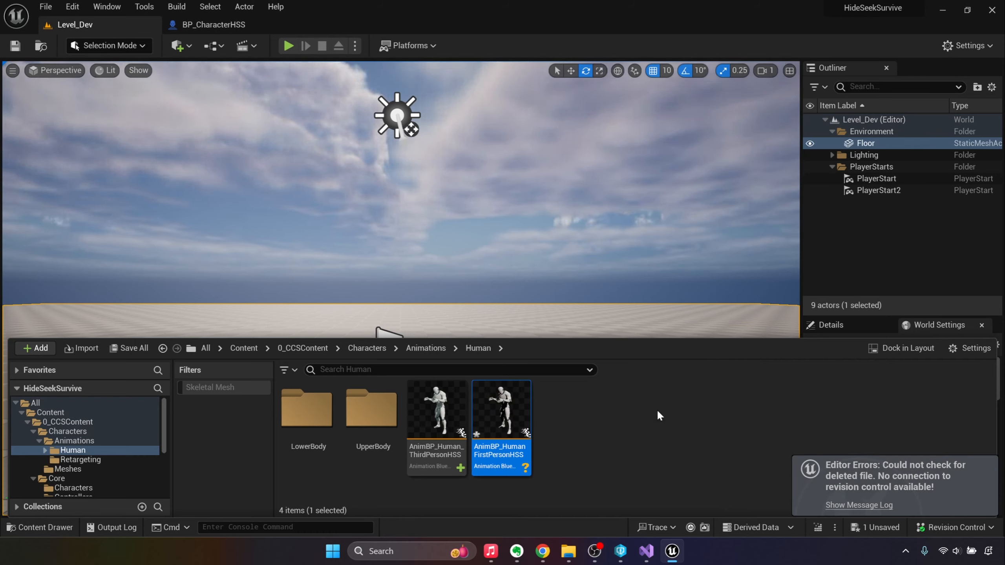
left_click(659, 413)
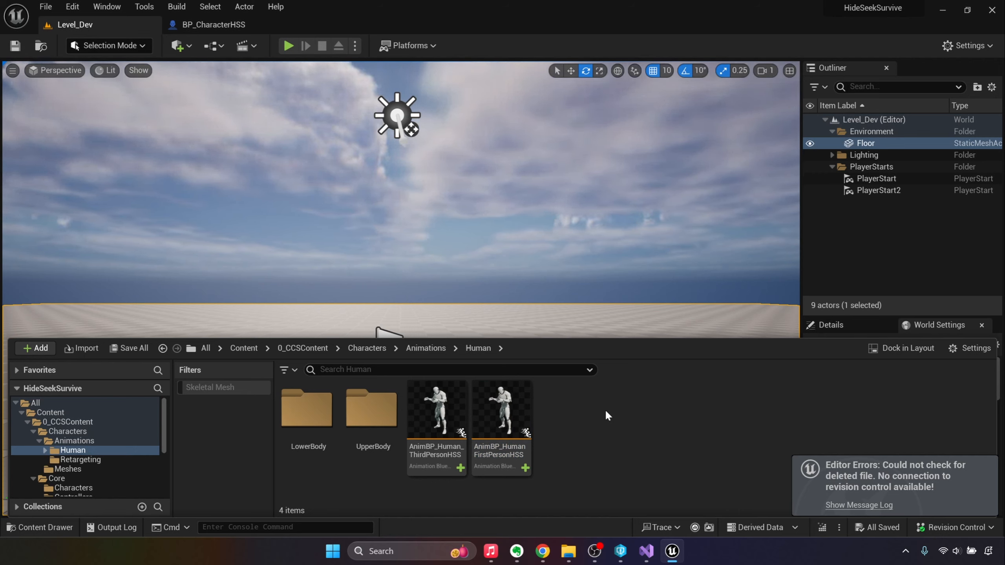
Open AnimBP_HumanFirstPersonHSS and delete the default Event Blueprint Update Animation and Try Get Pawn Owner nodes from its event graph.
double_click(489, 401)
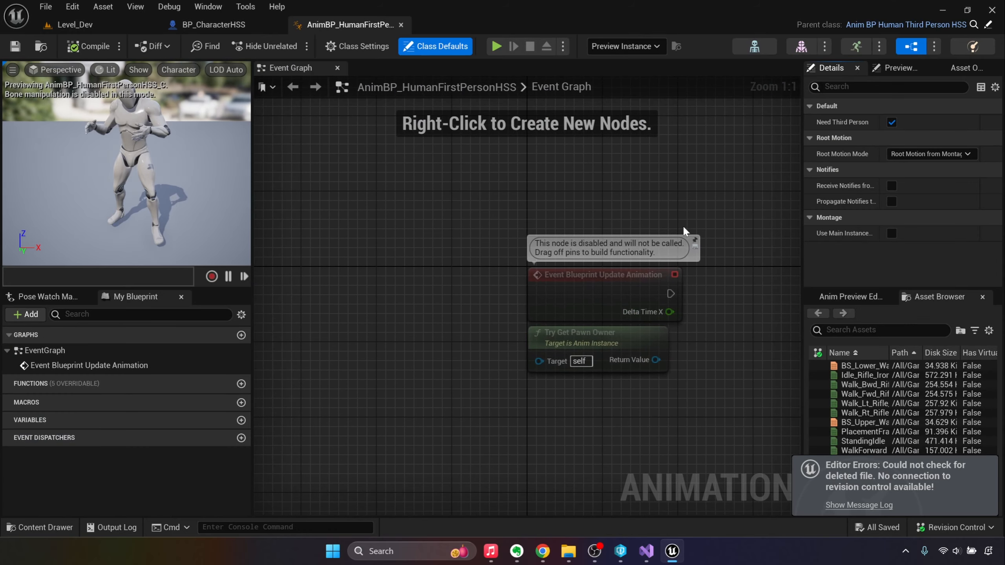
left_click_drag(686, 231, 559, 413)
key("Delete")
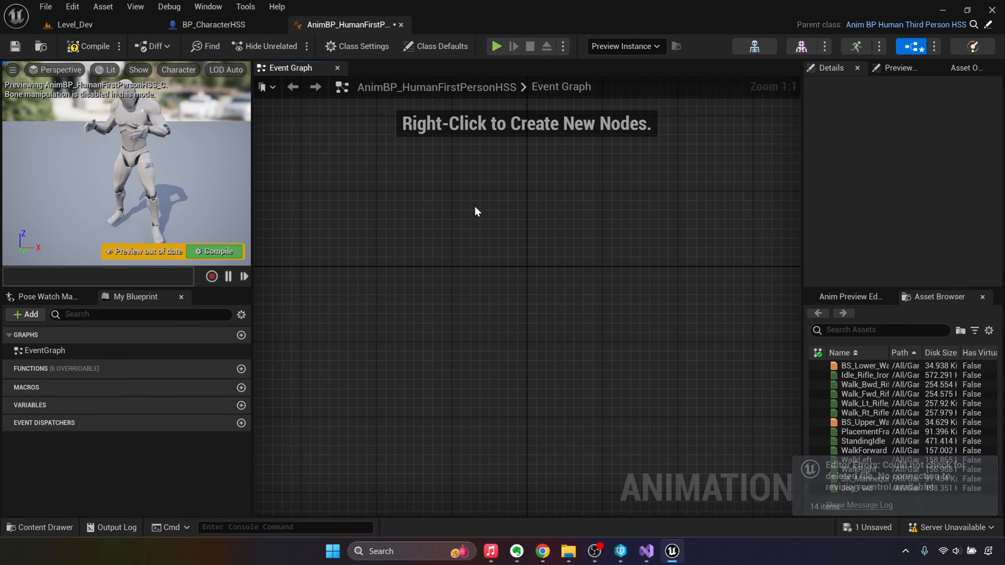
Turn off Need Third Person in the first-person blueprint's class defaults, then compile, save and close it.
left_click(451, 48)
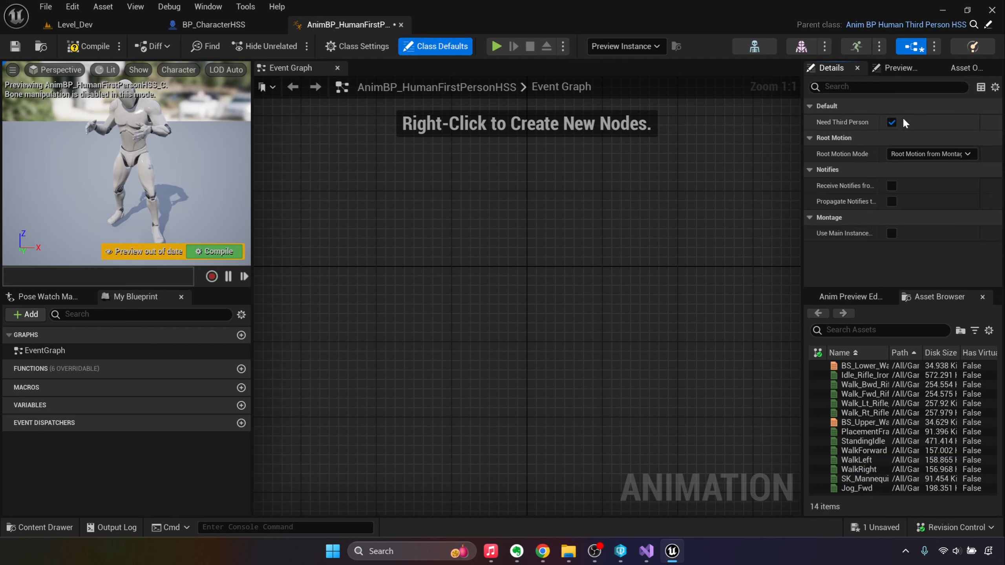
left_click(892, 122)
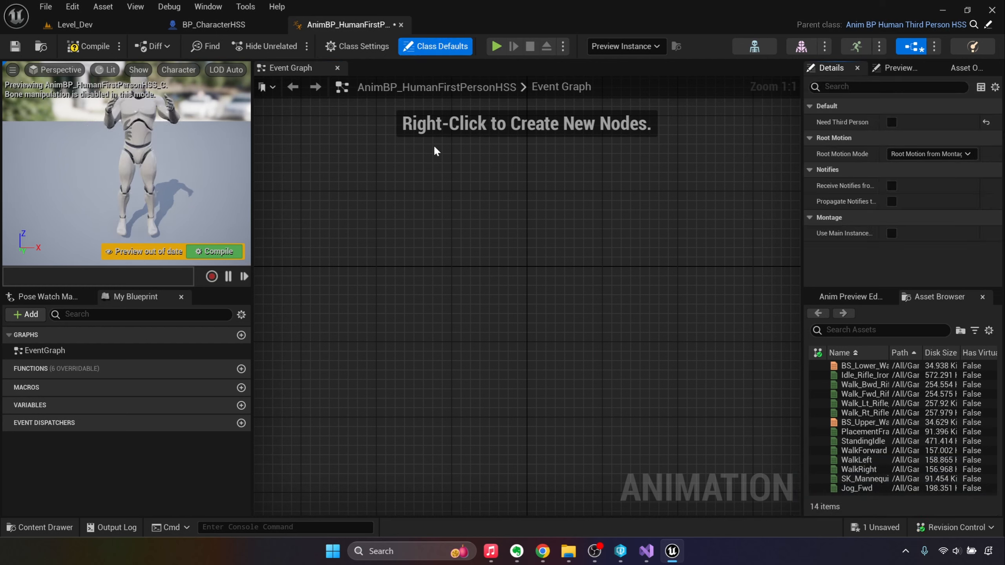
left_click(86, 46)
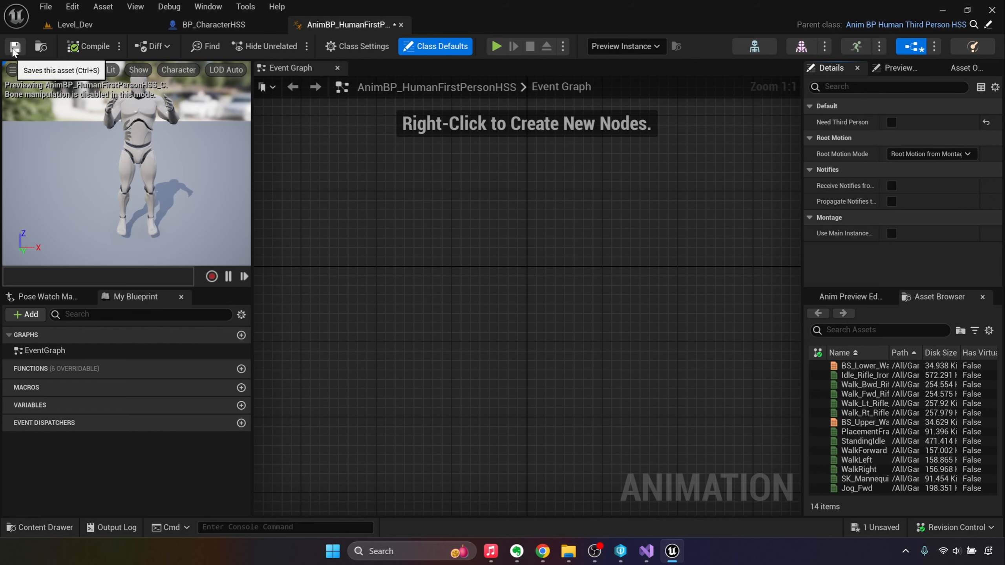
left_click(15, 47)
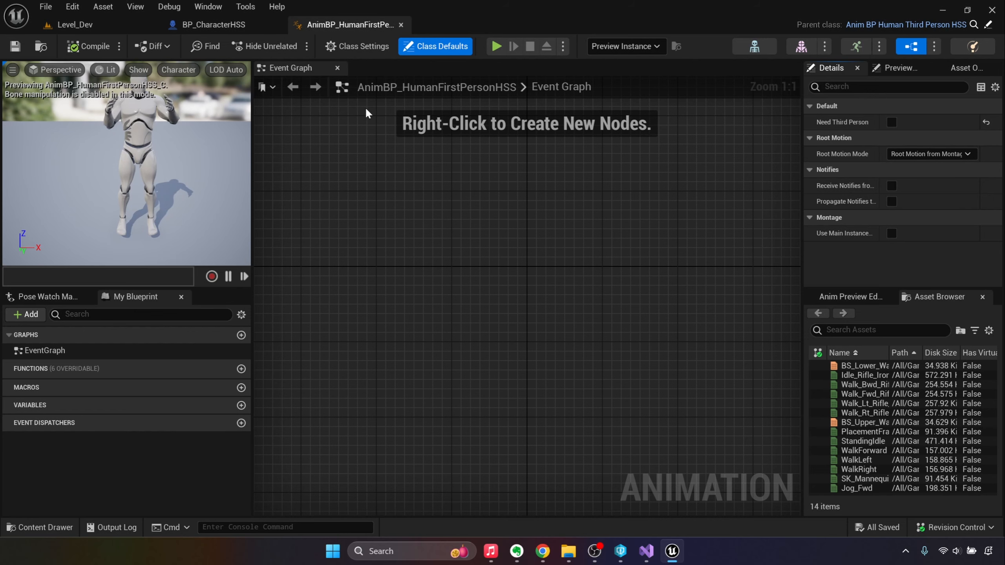
left_click(401, 25)
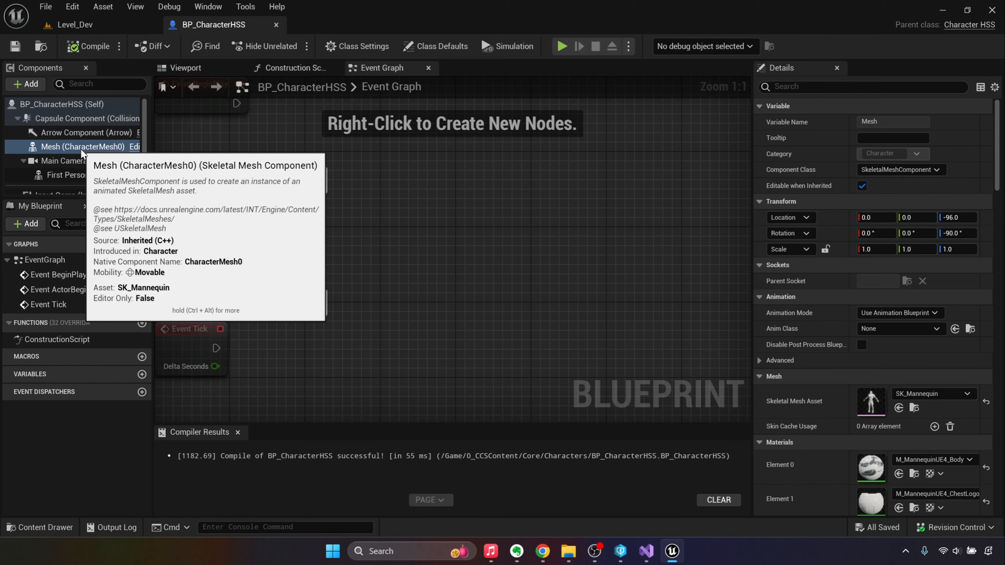
Return to Level_Dev and rename the first-person animation blueprint AnimBP_Human_FirstPersonHSS in the Human folder.
left_click(922, 330)
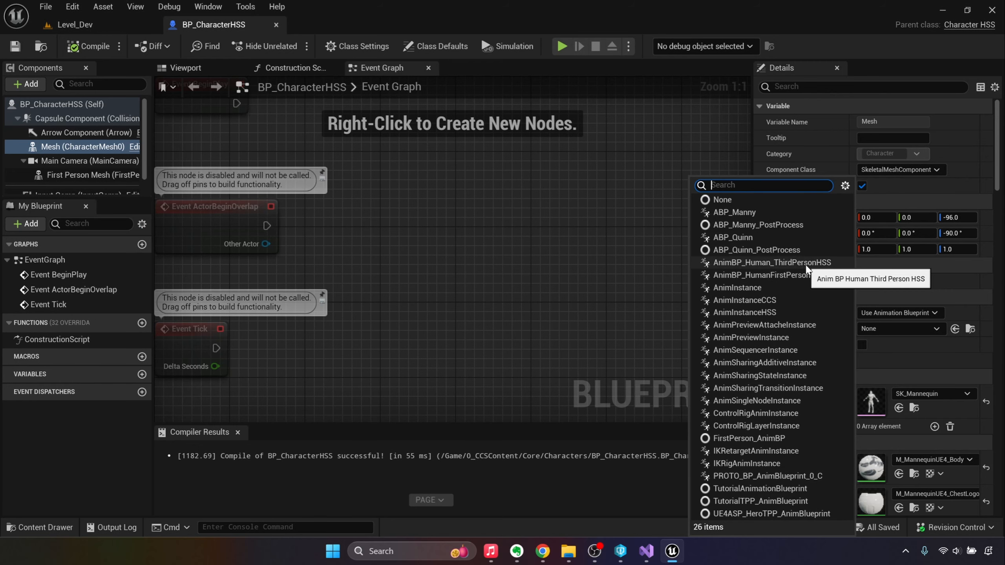
left_click(464, 224)
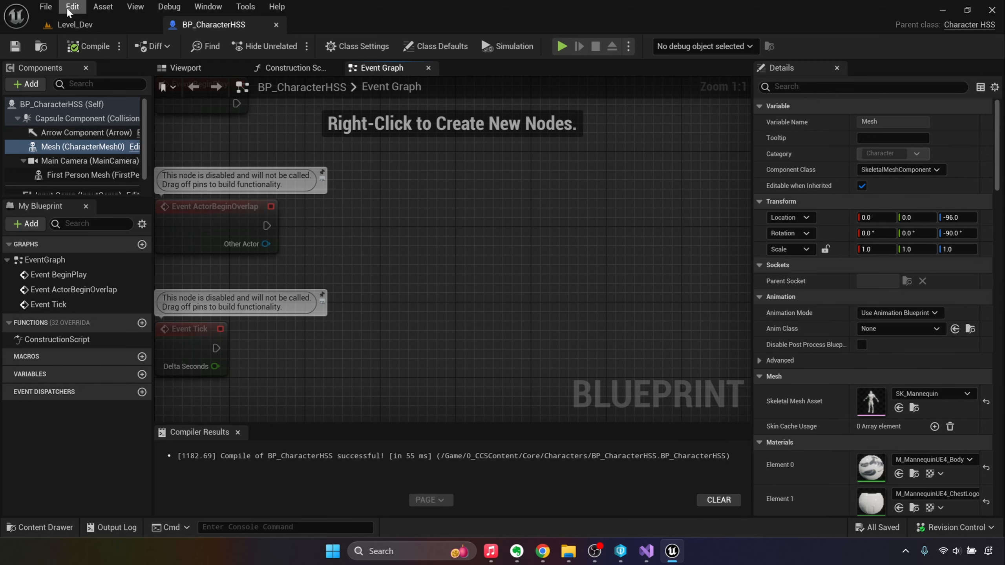
left_click(74, 25)
left_click(40, 527)
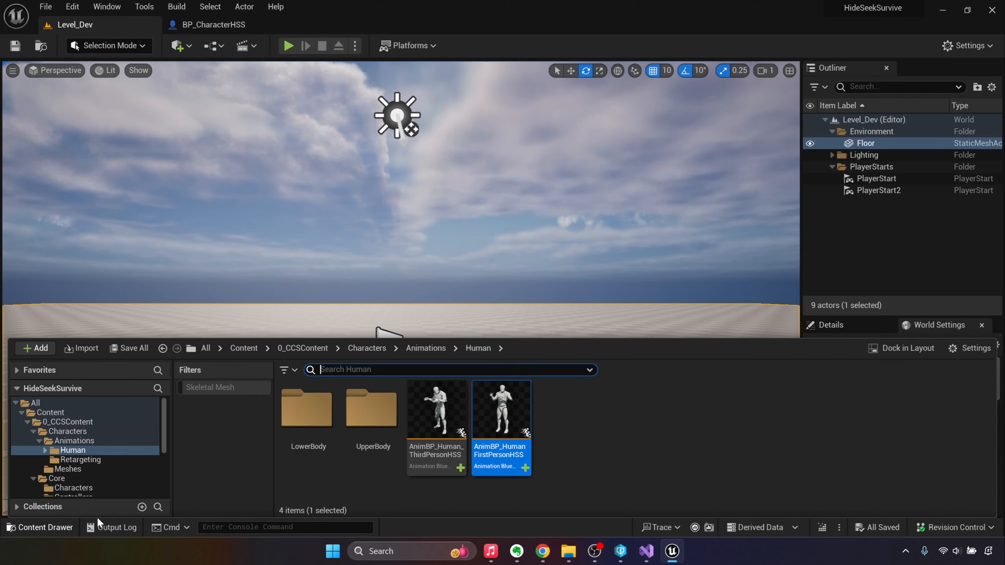
mouse_move(522, 436)
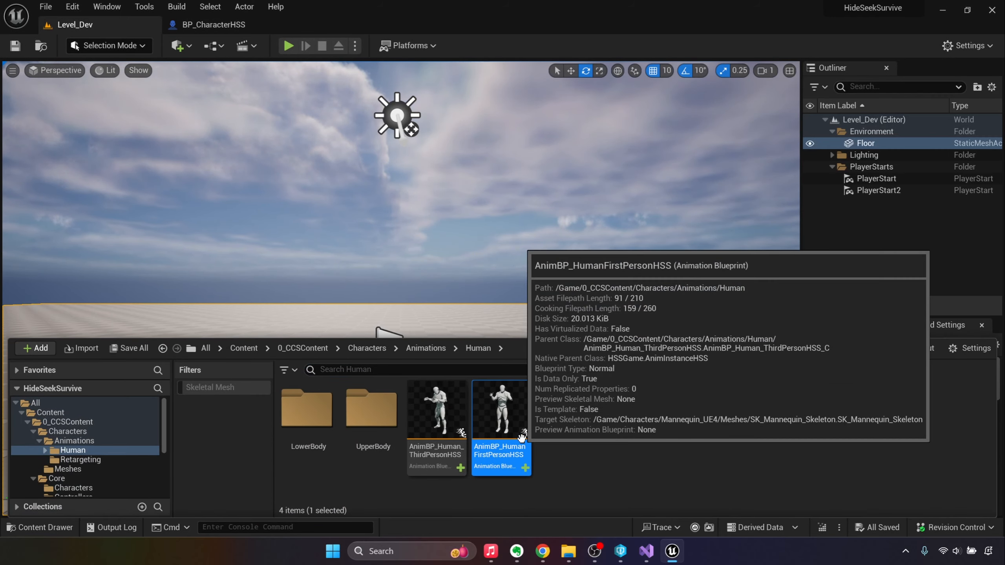
key("F2")
key("End")
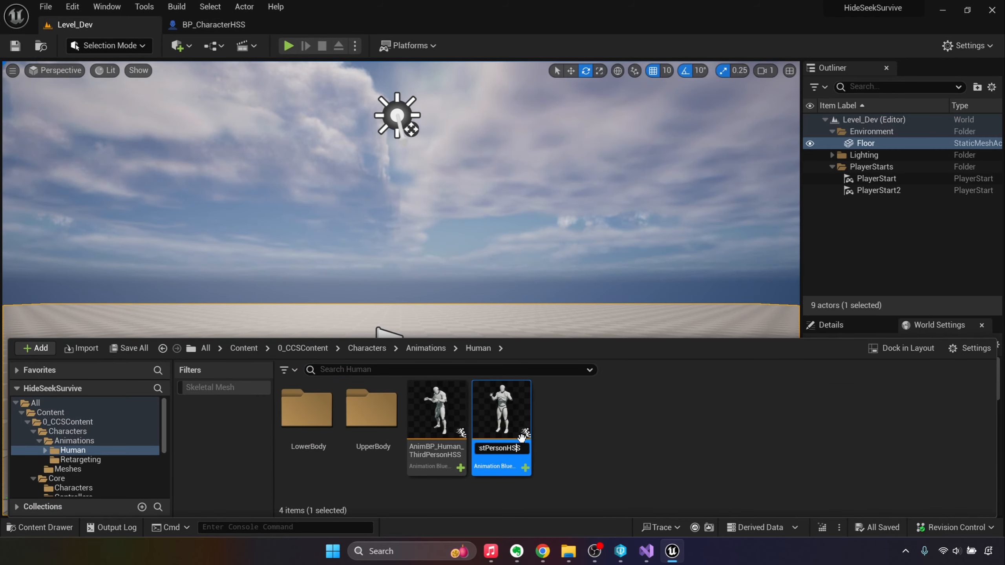
key("Left")
key("Left")
key("Left")
key("Left")
key("Left")
key("Left")
key("Left")
key("Left")
key("Left")
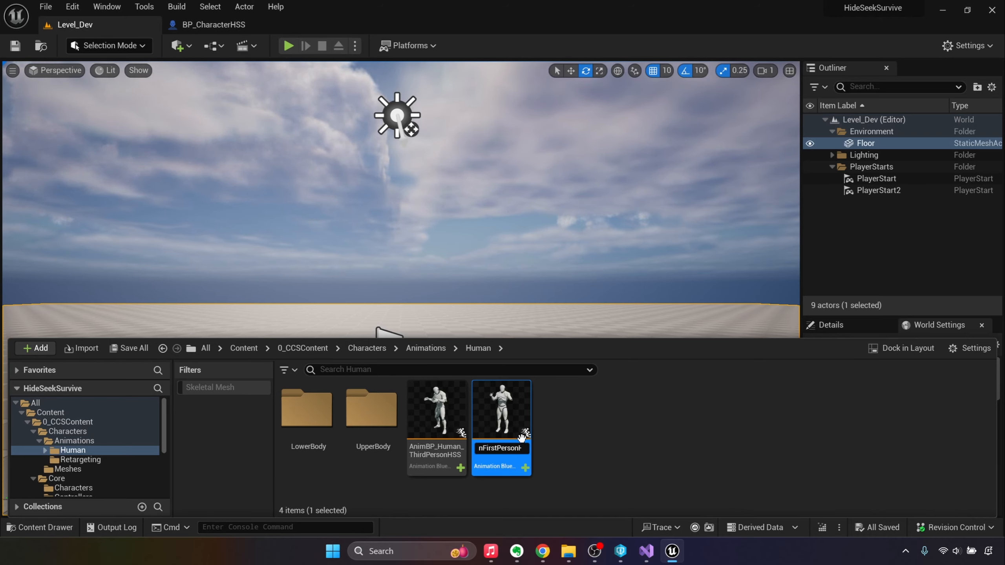
type("_")
left_click(607, 429)
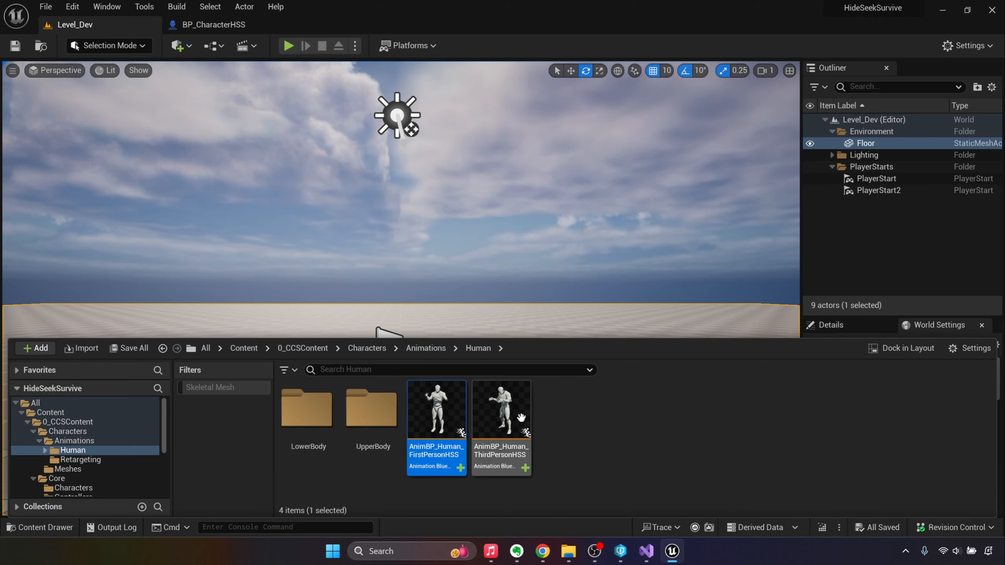
In BP_CharacterHSS, set the Mesh component's Anim Class to AnimBP_Human_ThirdPersonHSS.
left_click(215, 25)
left_click(921, 328)
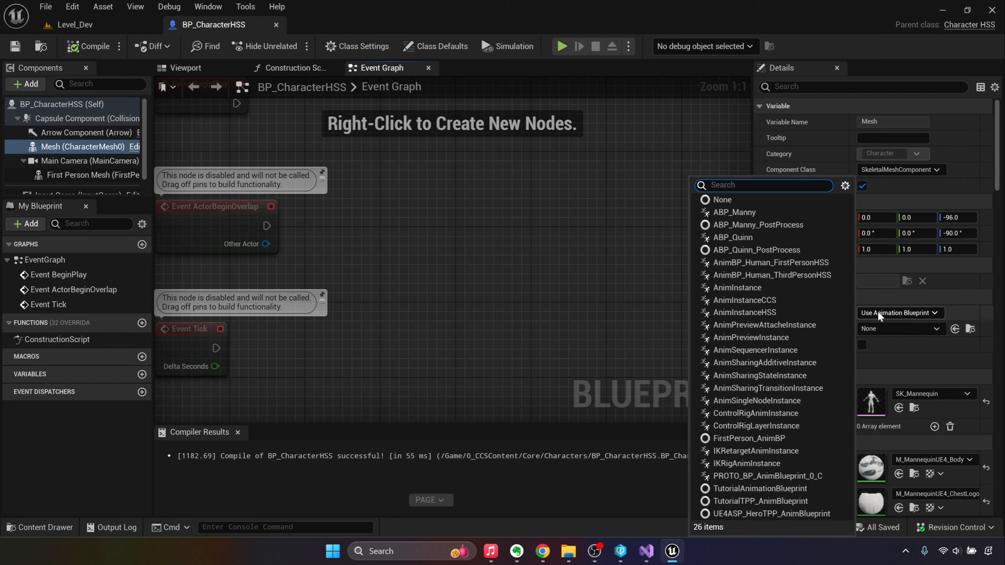
left_click(815, 276)
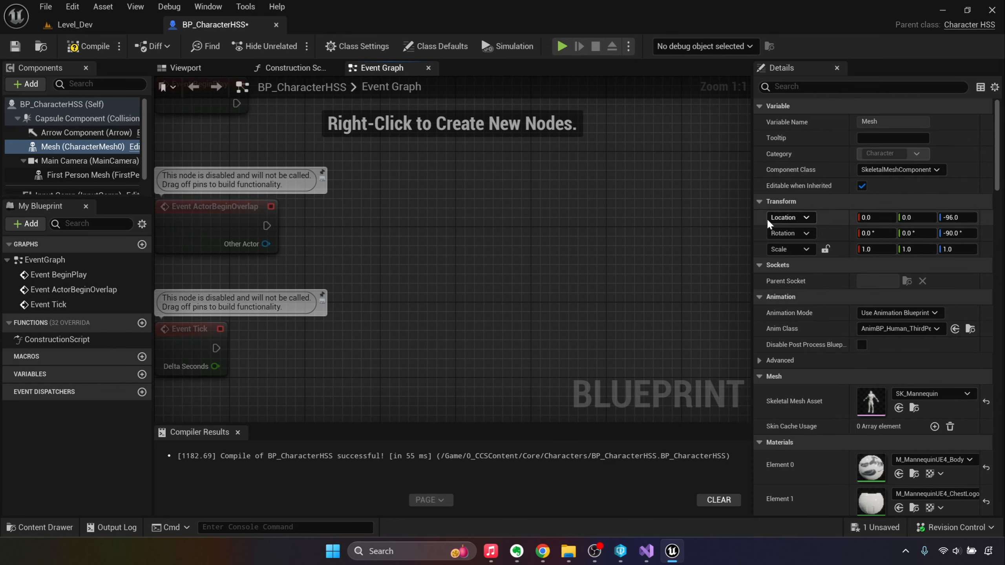
Set the First Person Mesh component to Use Animation Blueprint with AnimBP_Human_FirstPersonHSS as its Anim Class.
left_click(134, 175)
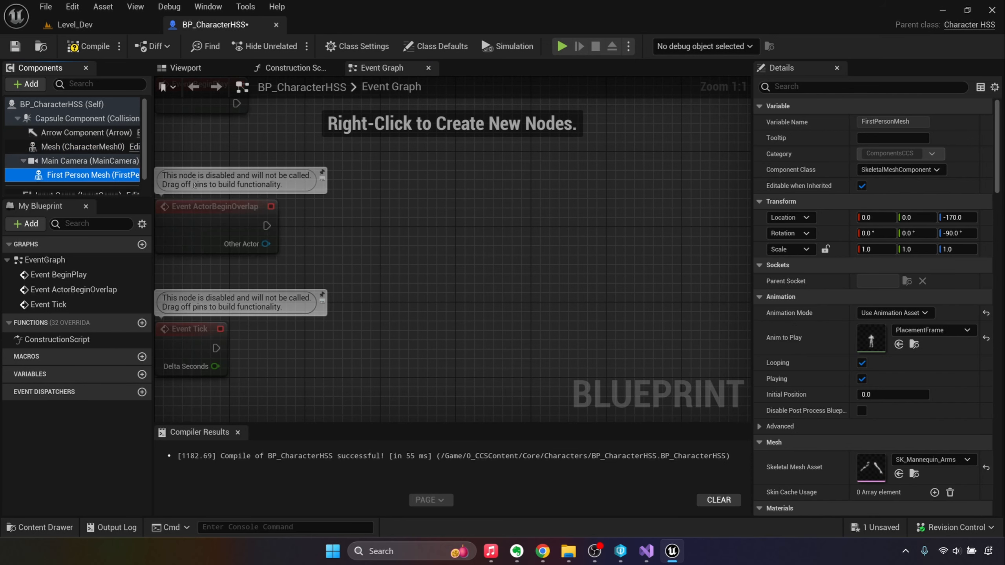
left_click(894, 313)
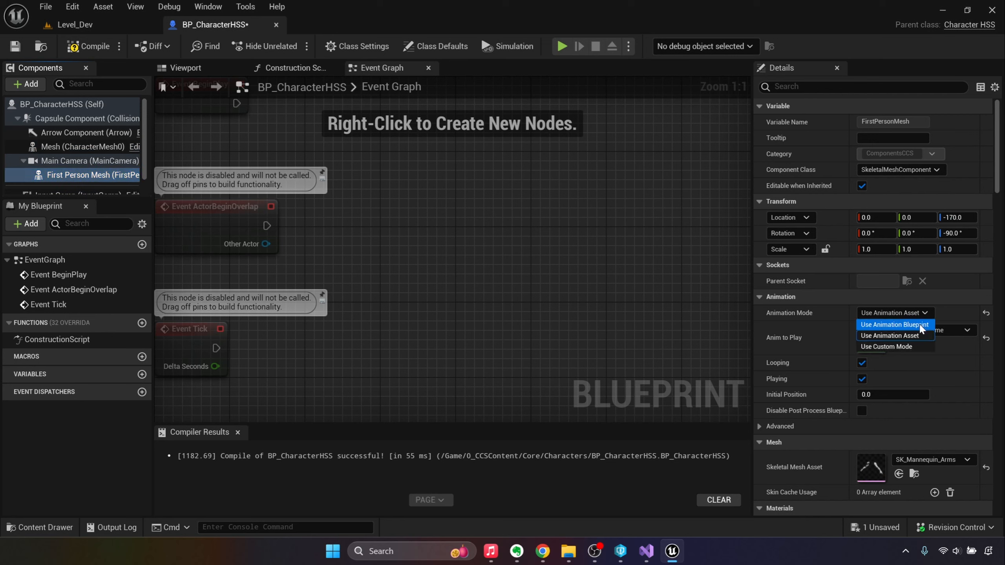
left_click(907, 321)
left_click(919, 330)
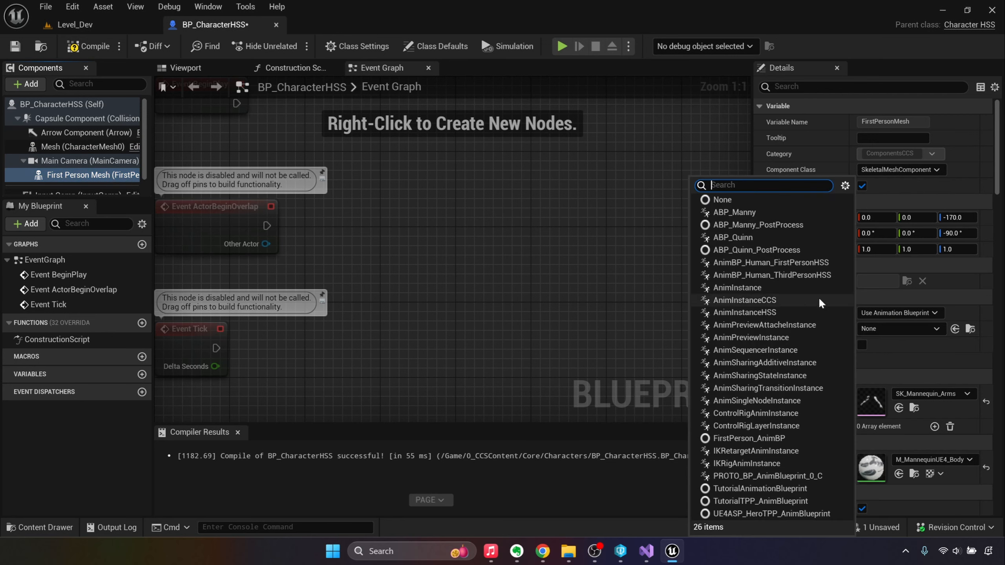
left_click(818, 263)
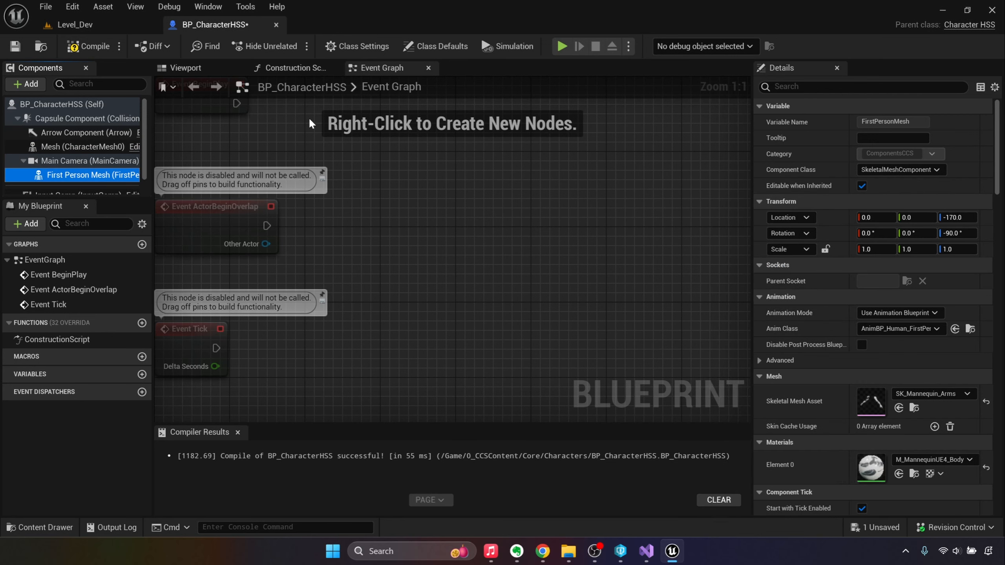
Compile, save and close the BP_CharacterHSS blueprint.
left_click(81, 46)
left_click(15, 47)
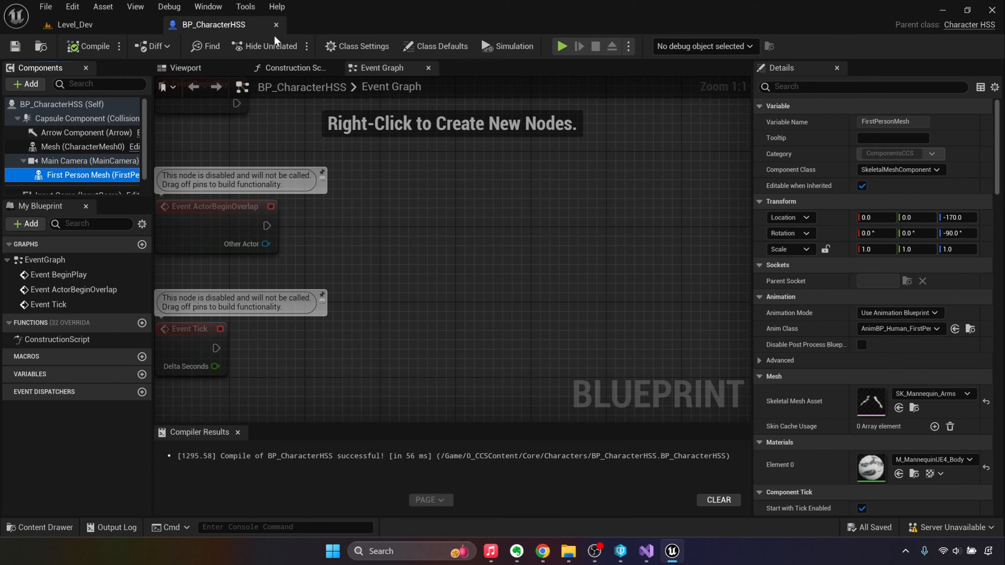
left_click(277, 25)
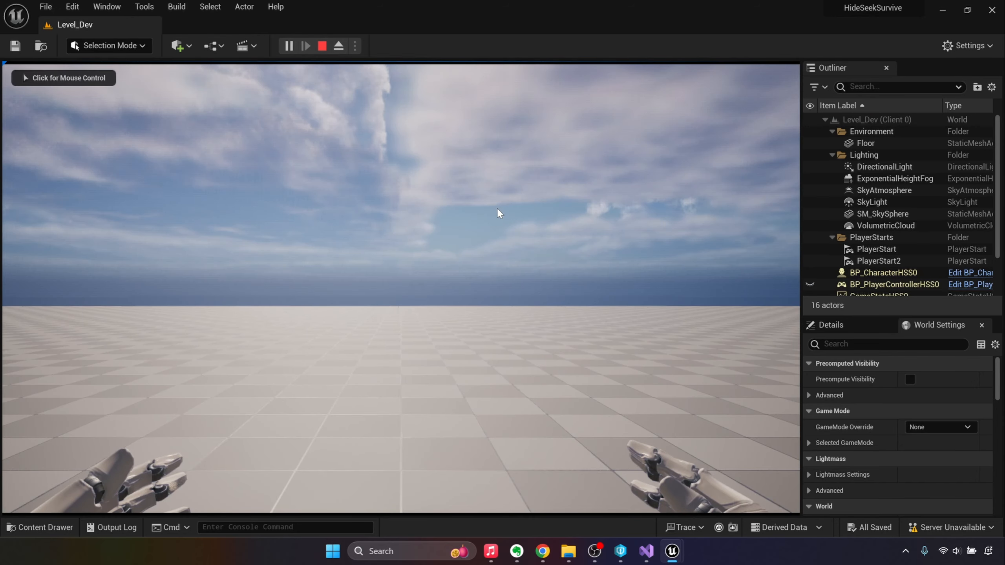
Arrange the editor's play view and the Client 2 preview window side by side on the screen.
left_click_drag(380, 3, 394, 51)
key("super+Right")
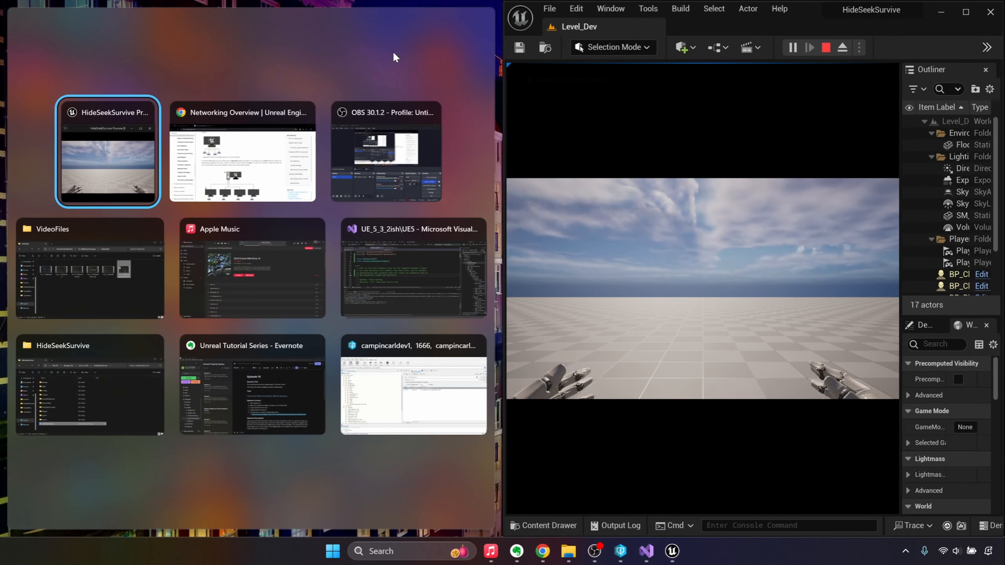
left_click(106, 198)
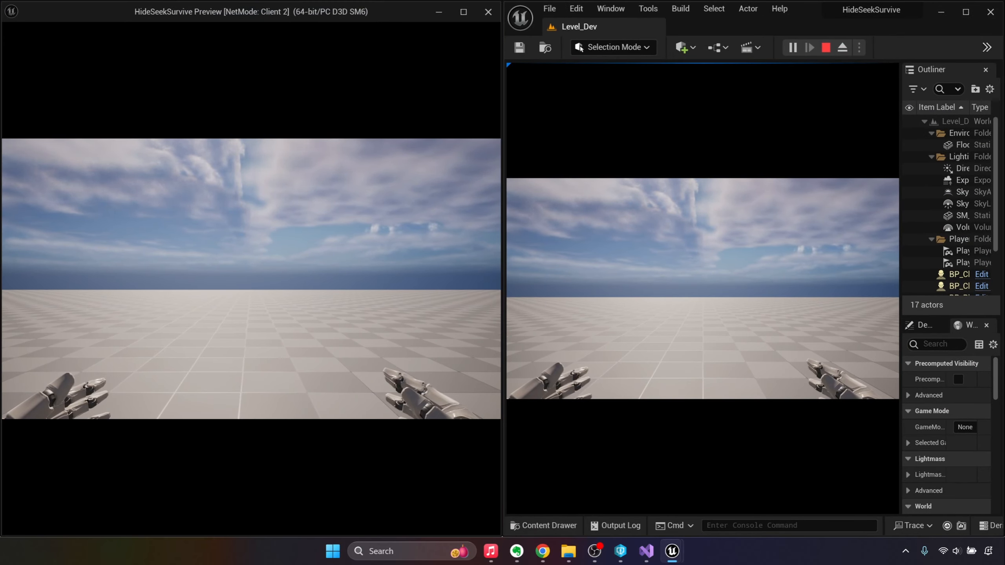
Walk the Client 2 character around in all directions to check its animations in both client views, and end the play session.
key("d")
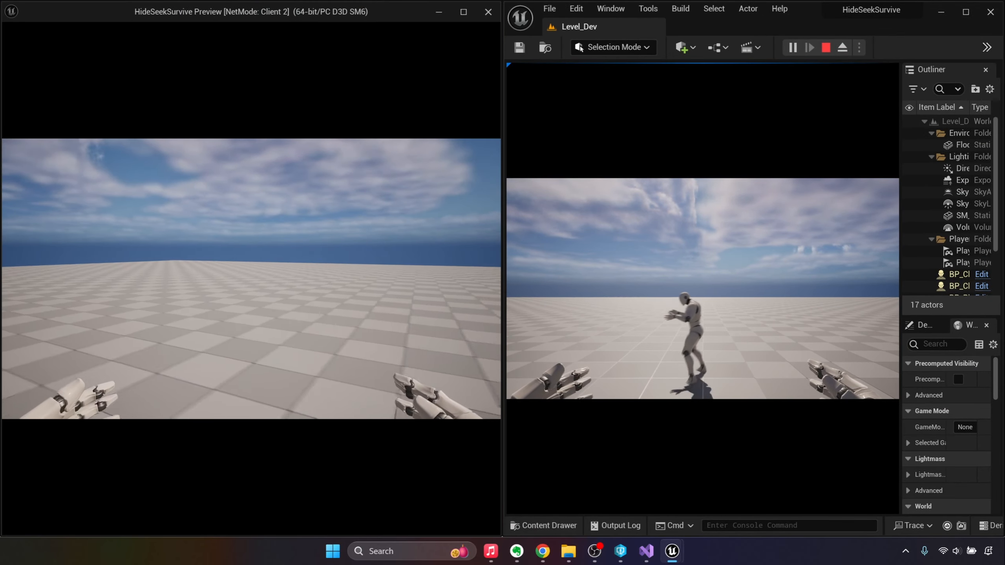
key("w")
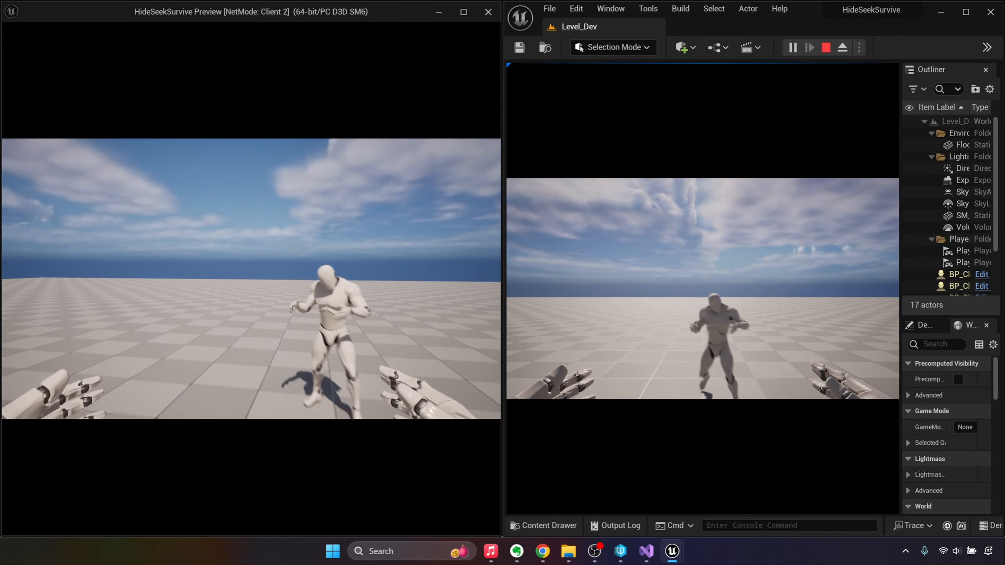
key("s")
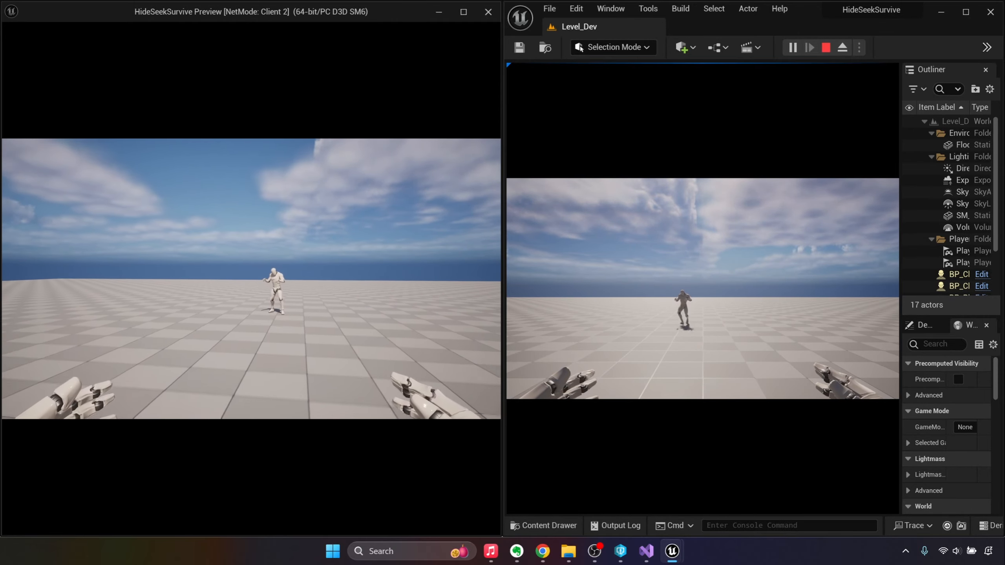
key("a")
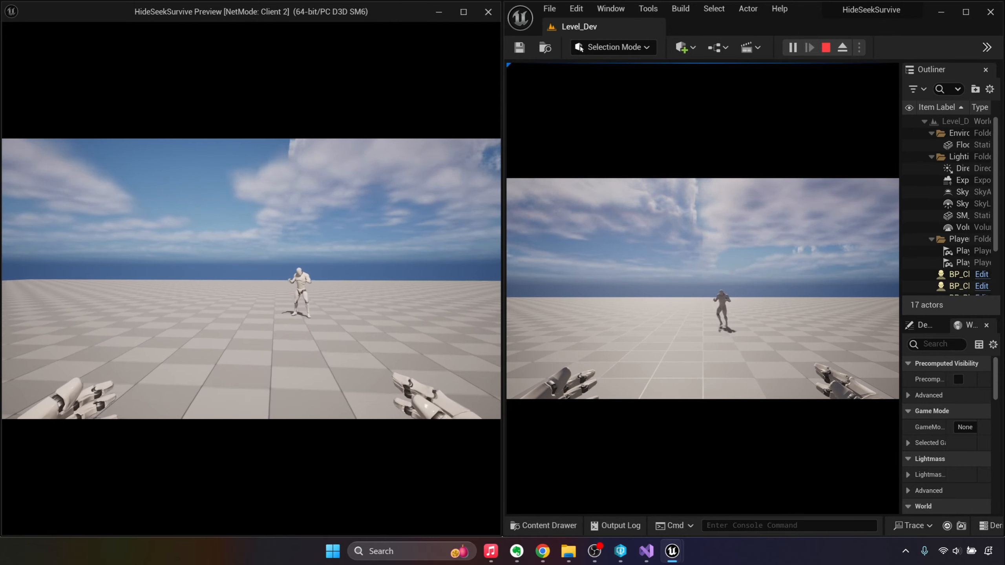
key("w")
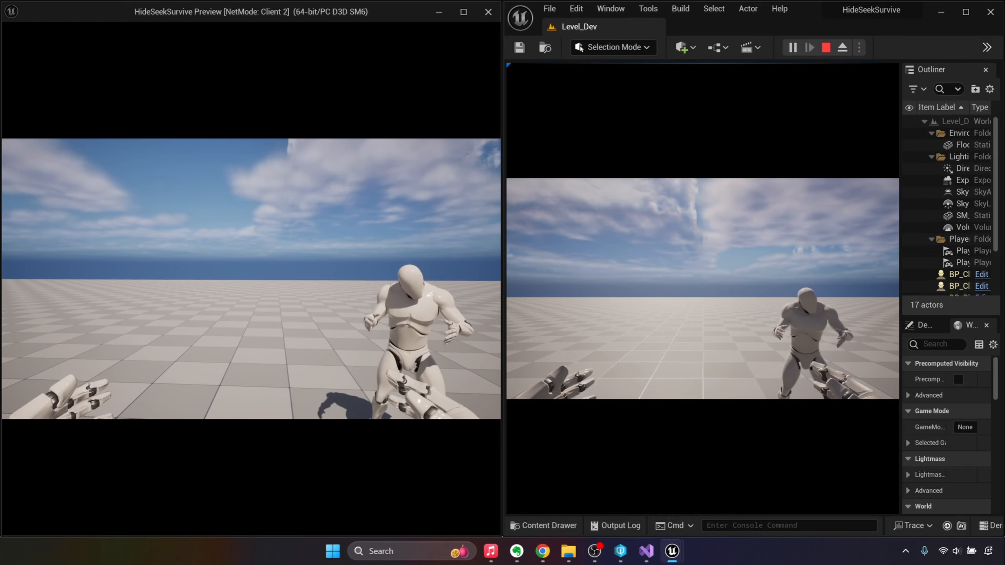
key("s")
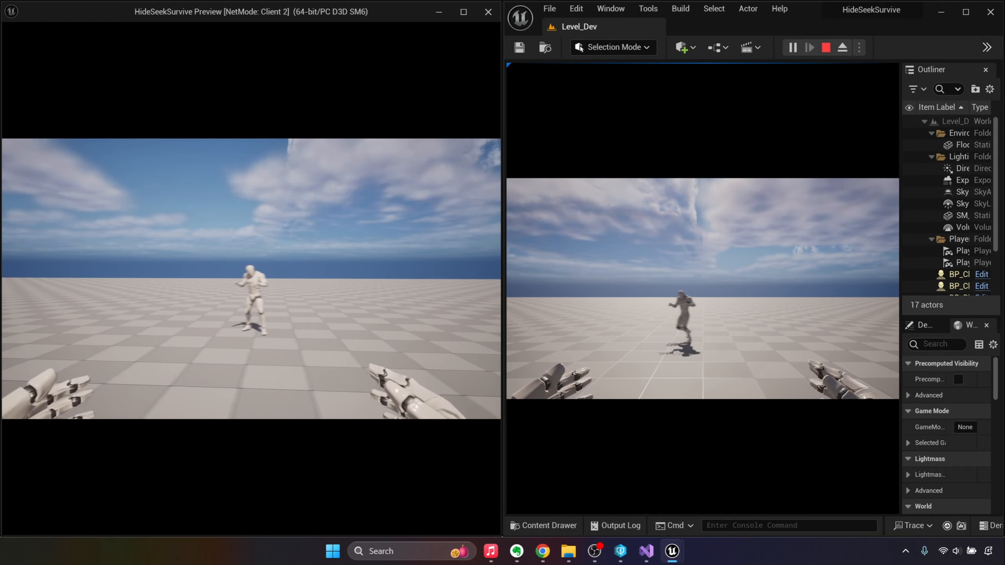
key("w")
key("a")
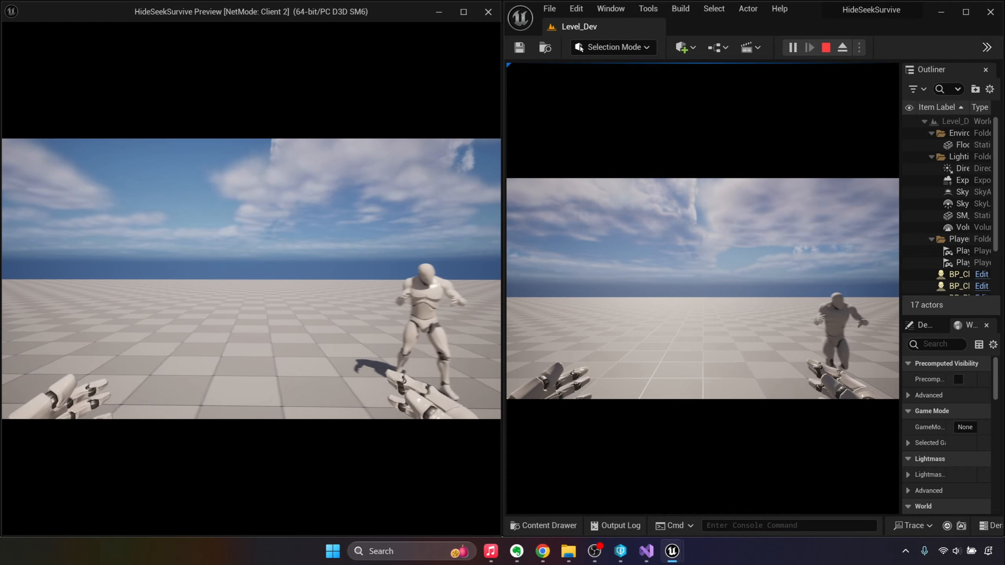
key("s")
key("d")
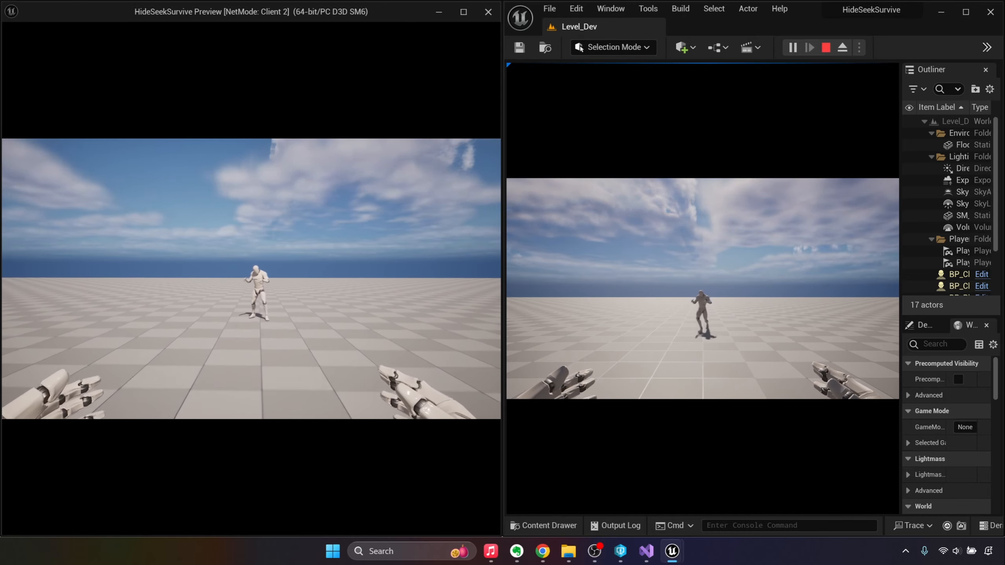
key("d")
key("a")
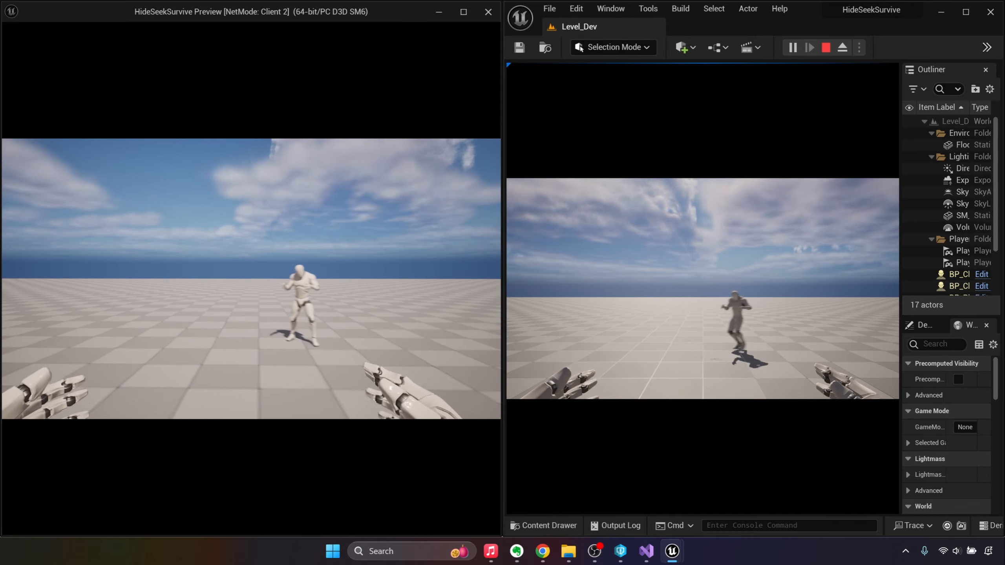
key("w")
key("s")
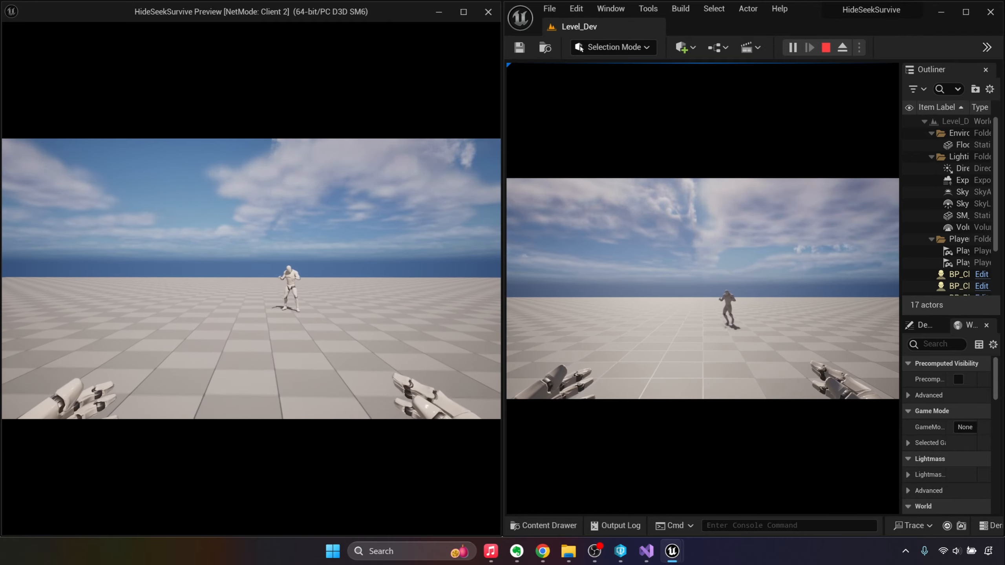
key("w")
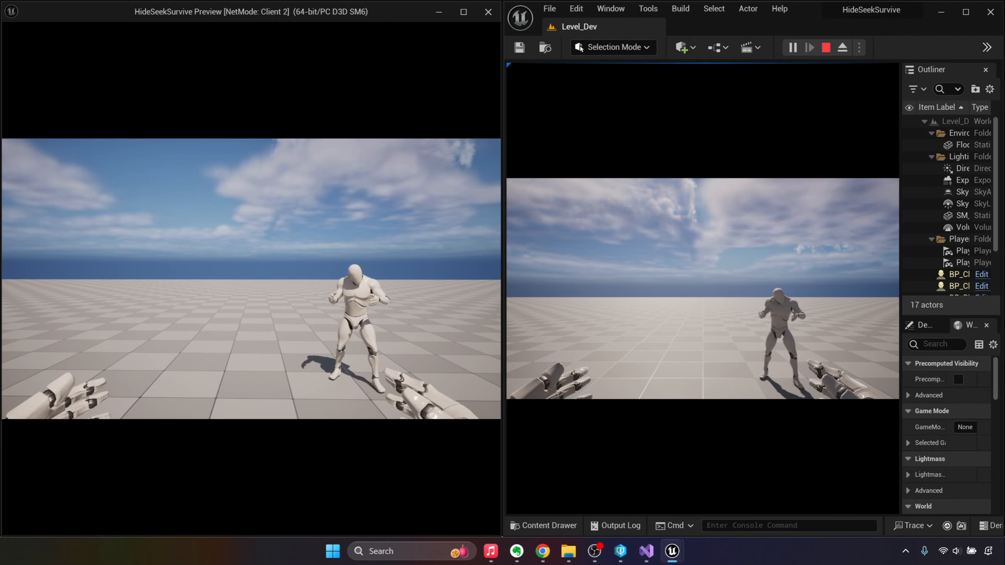
key("s")
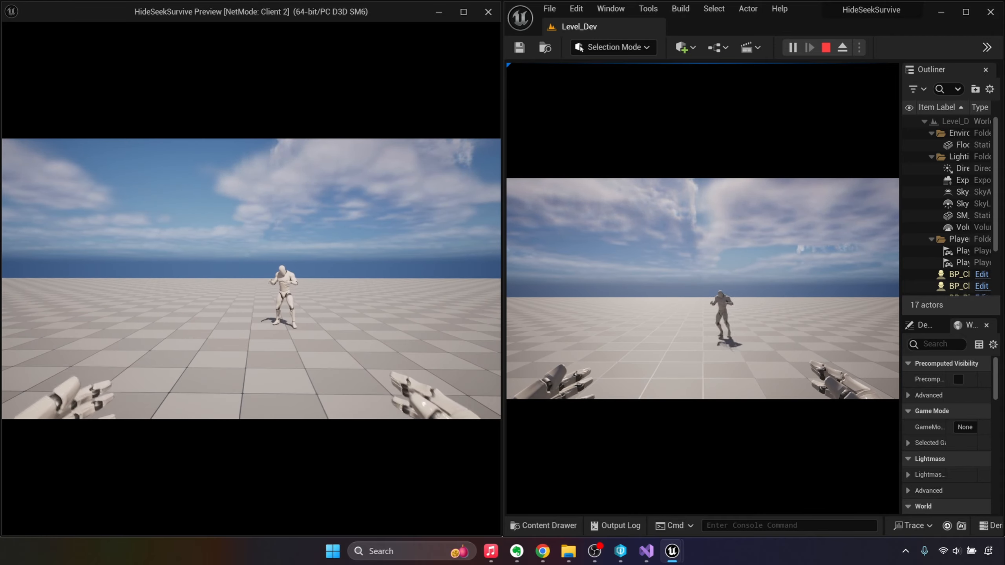
key("w")
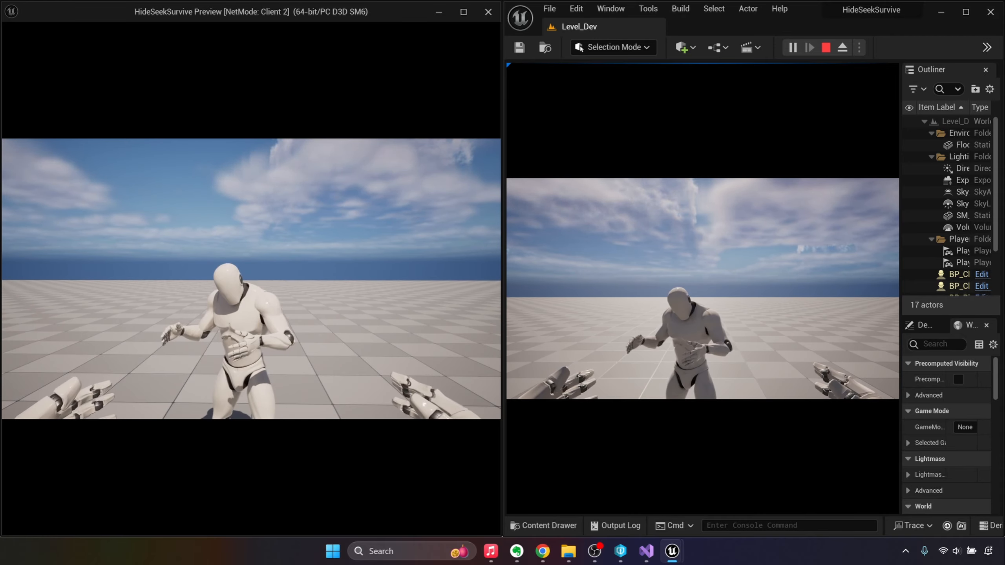
key("a")
key("s")
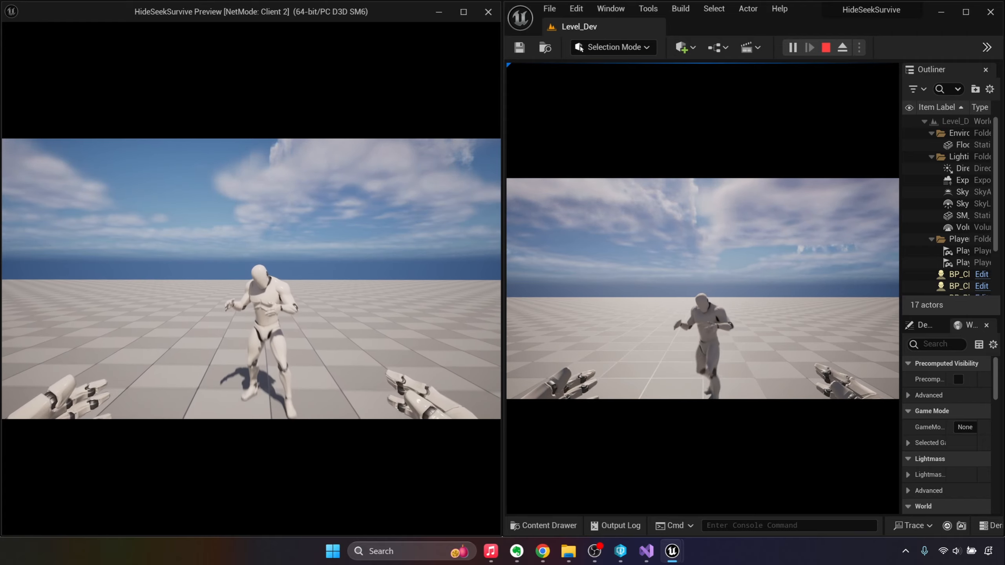
key("w")
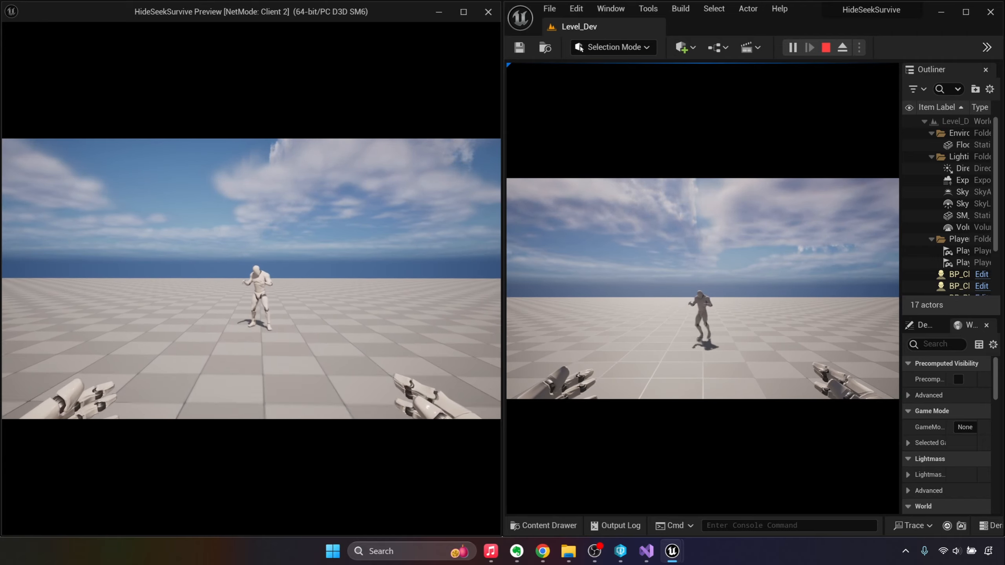
key("a")
key("s")
key("d")
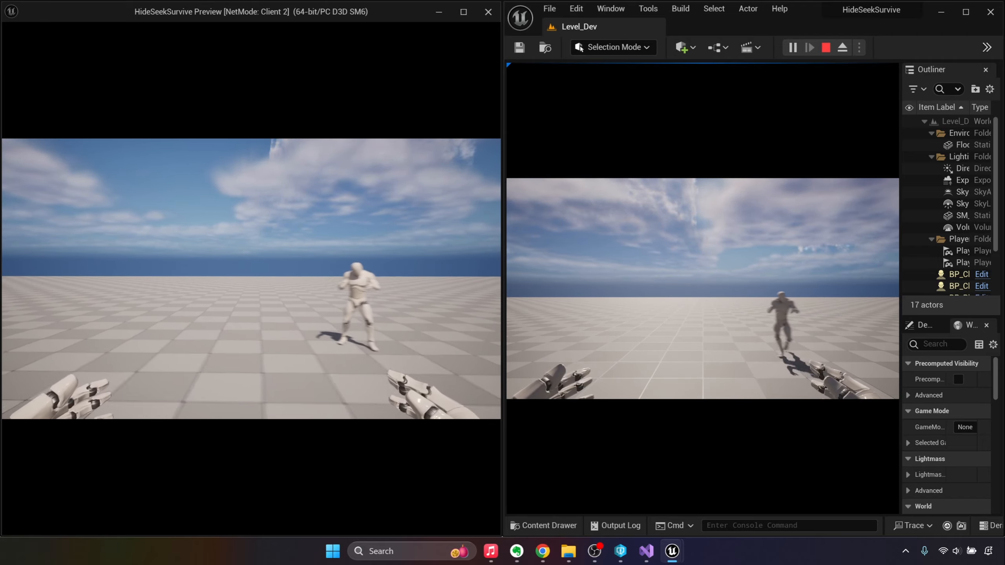
key("w")
key("a")
key("s")
key("d")
key("a")
key("w")
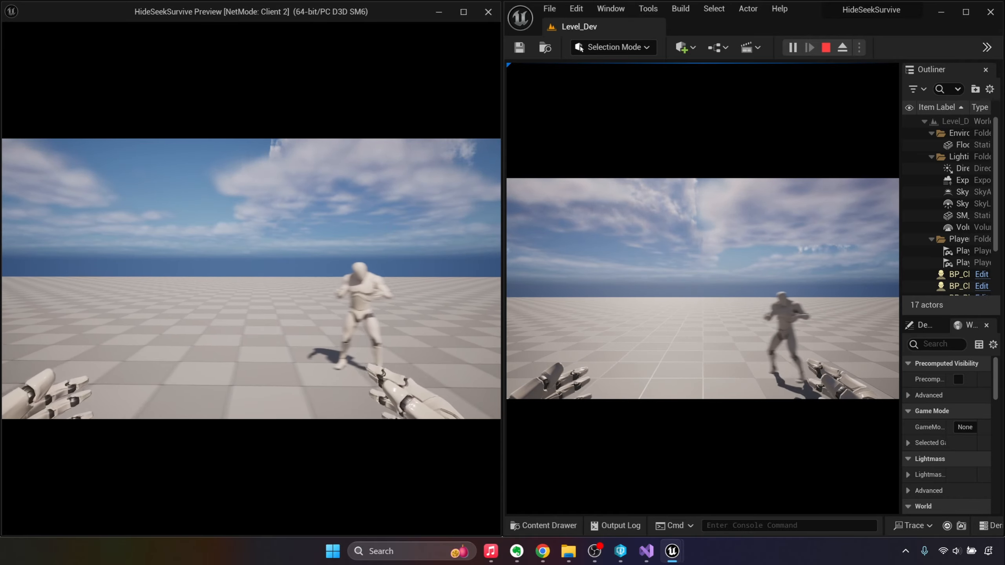
key("s")
key("d")
key("w")
key("a")
key("s")
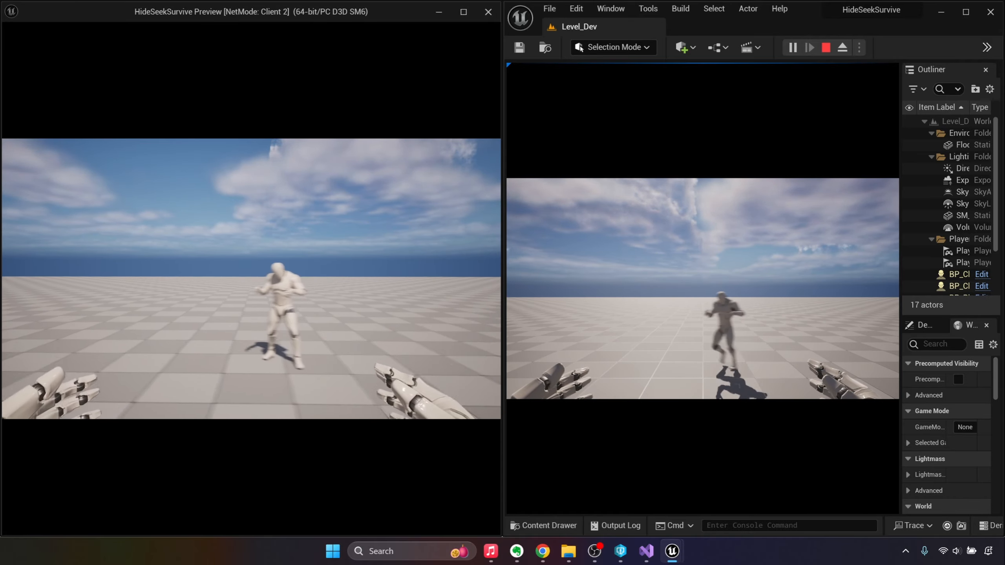
key("d")
key("w")
key("a")
key("s")
key("d")
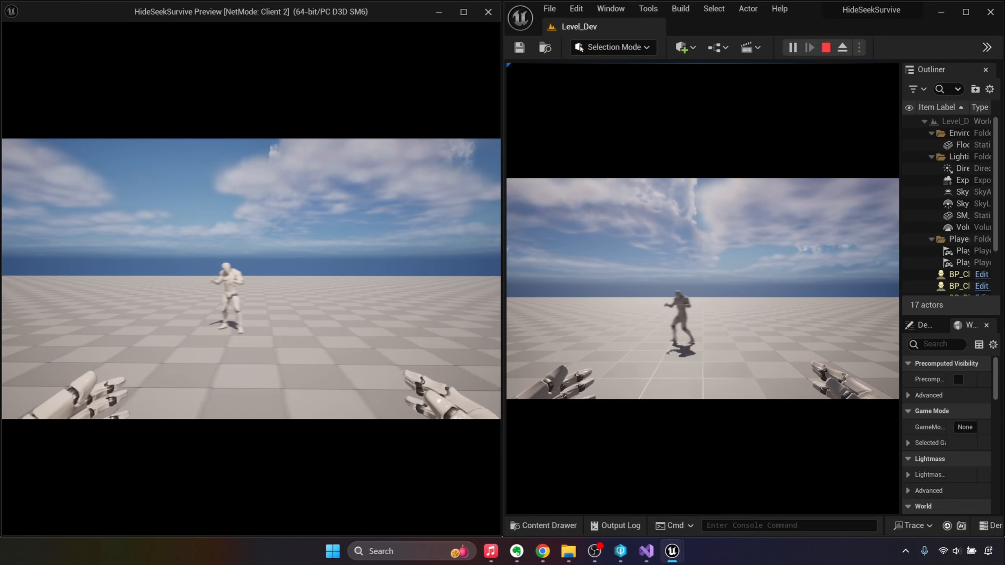
key("w")
key("a")
key("s")
key("w")
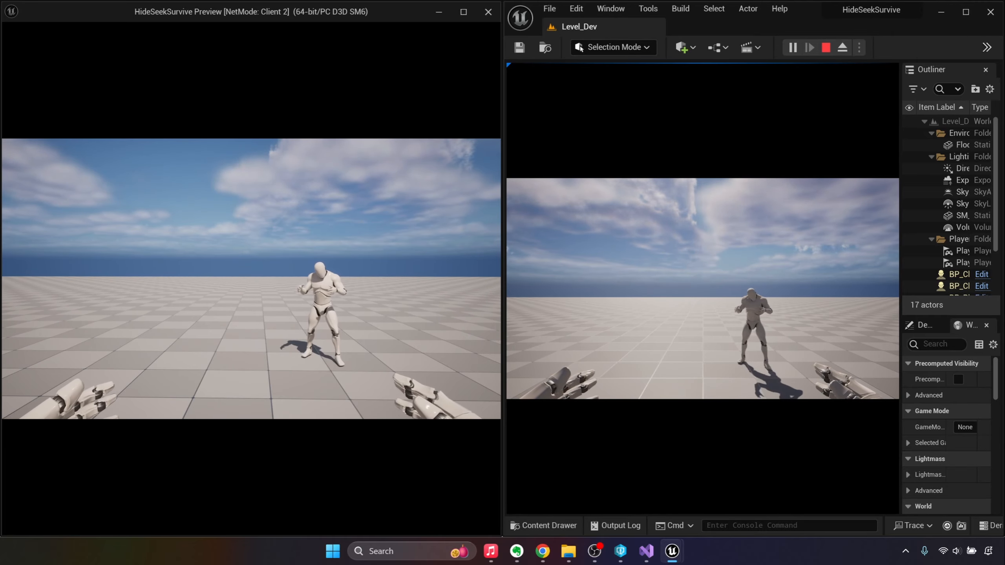
key("Escape")
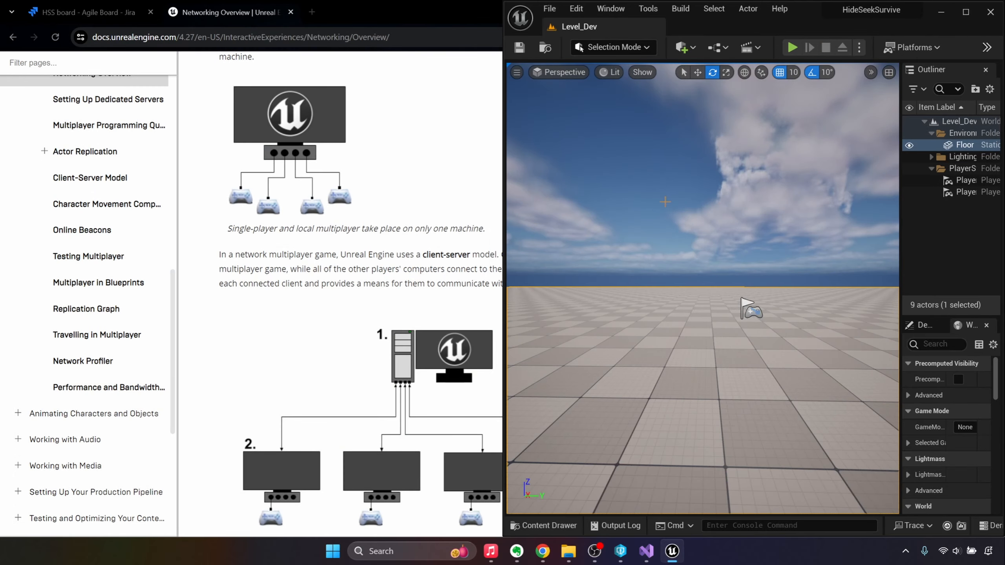
left_click(966, 12)
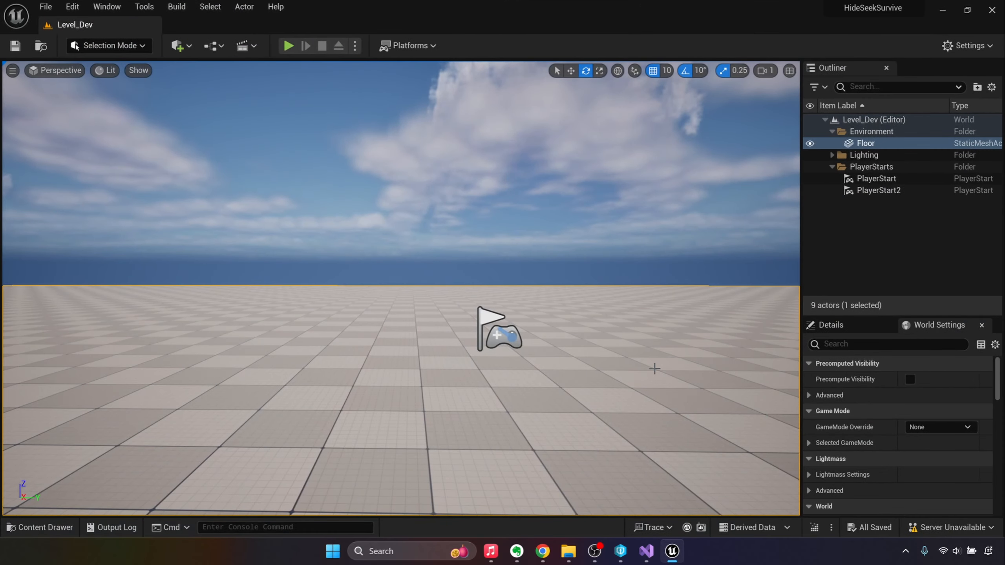
In File Explorer, delete the old Windows build folder from HideSeekSurviveBuilds on the Storage (D:) drive.
mouse_move(562, 557)
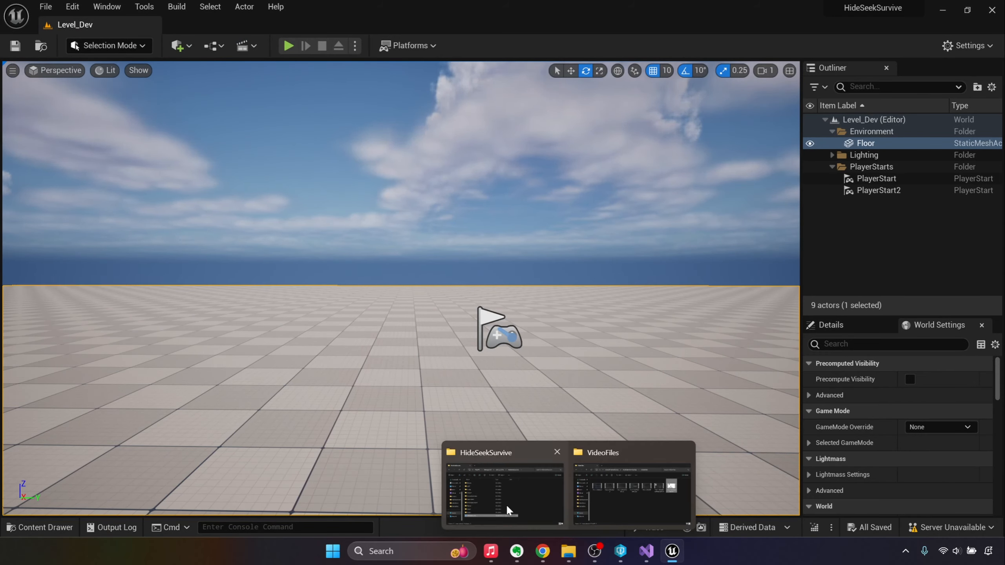
left_click(506, 505)
left_click(485, 142)
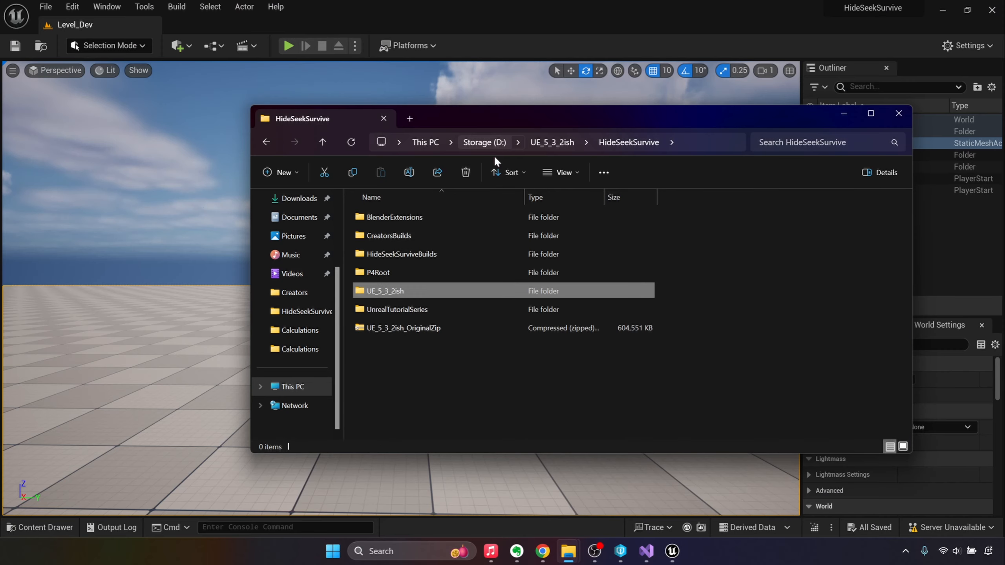
left_click(481, 385)
left_click(454, 253)
double_click(453, 252)
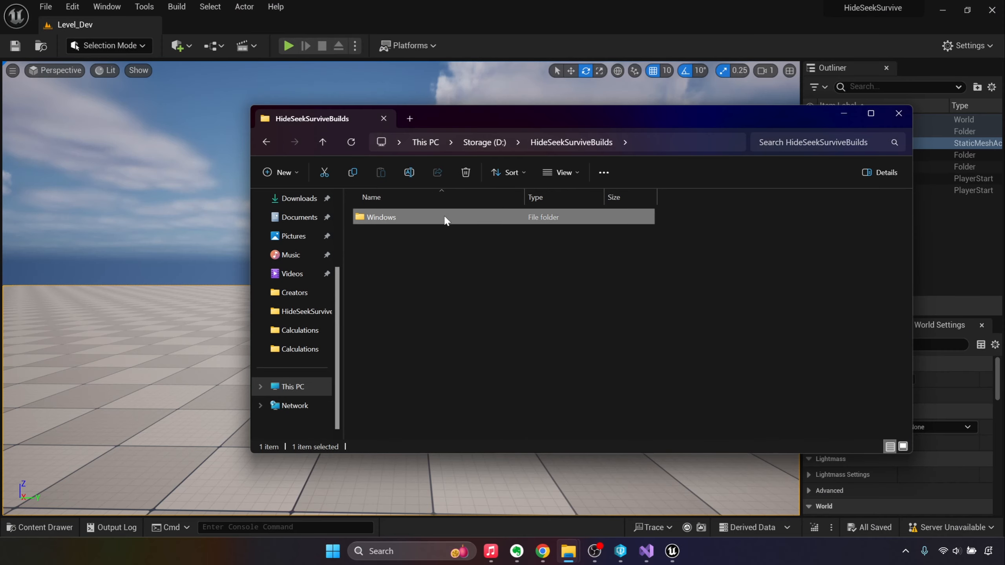
key("Delete")
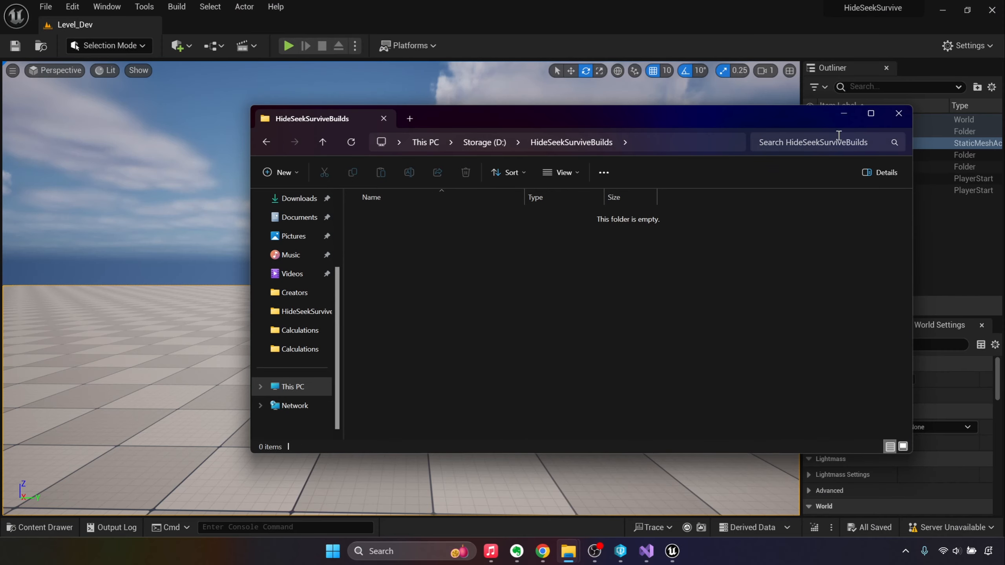
left_click(843, 114)
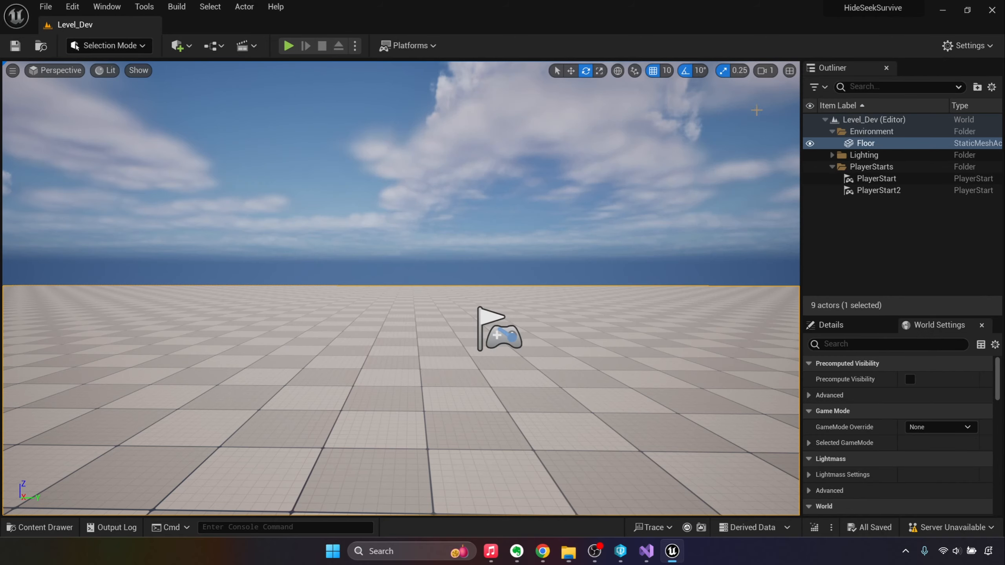
Package the project for Windows into the HideSeekSurviveBuilds folder and show the output log.
left_click(407, 46)
mouse_move(437, 136)
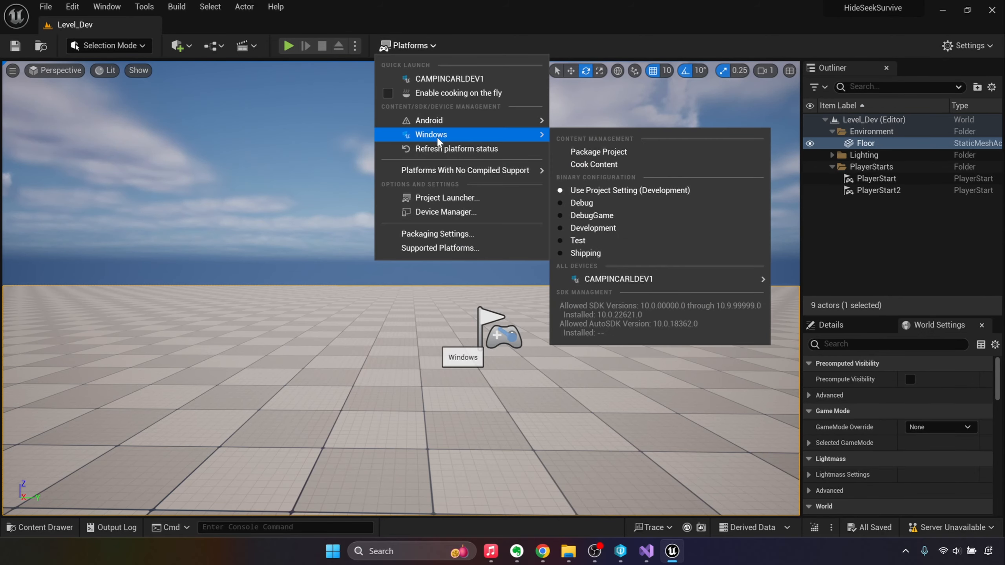
left_click(598, 152)
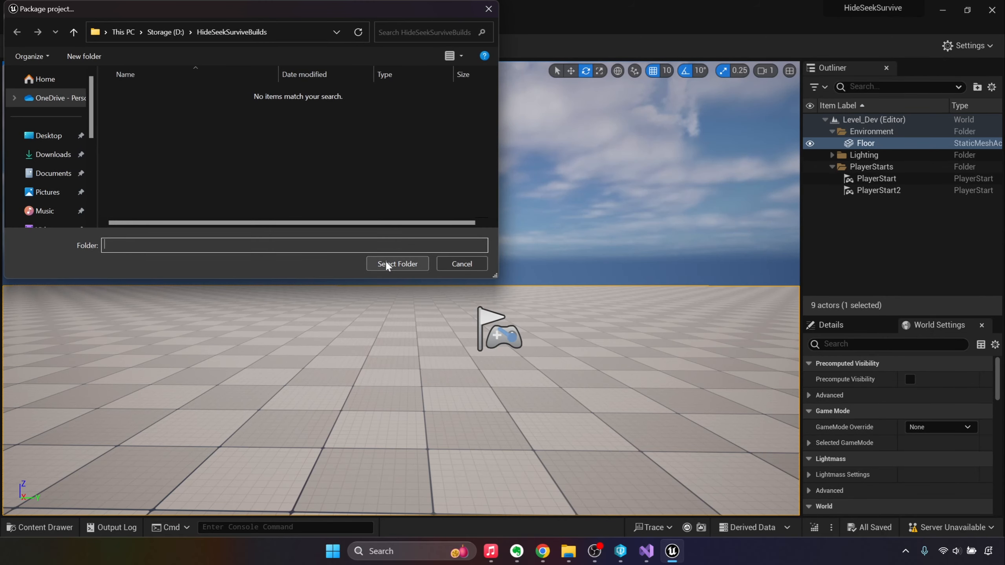
left_click(386, 262)
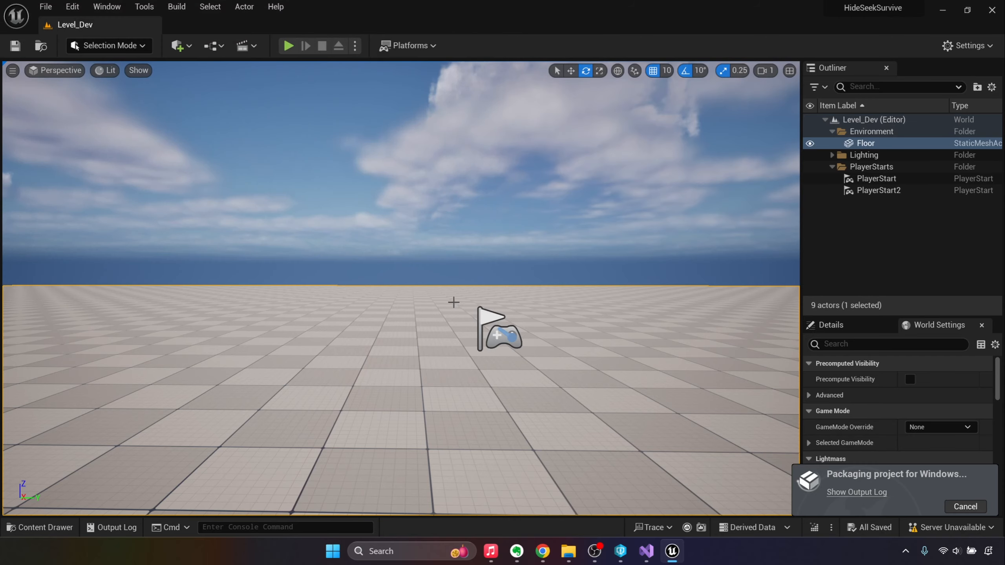
left_click(124, 530)
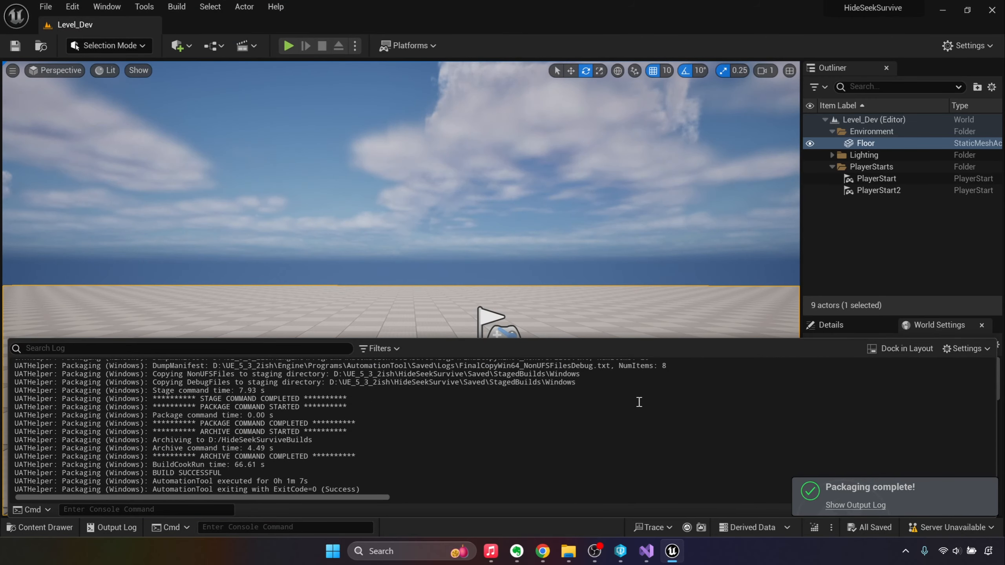
Close the Unreal Editor and Visual Studio.
left_click(993, 10)
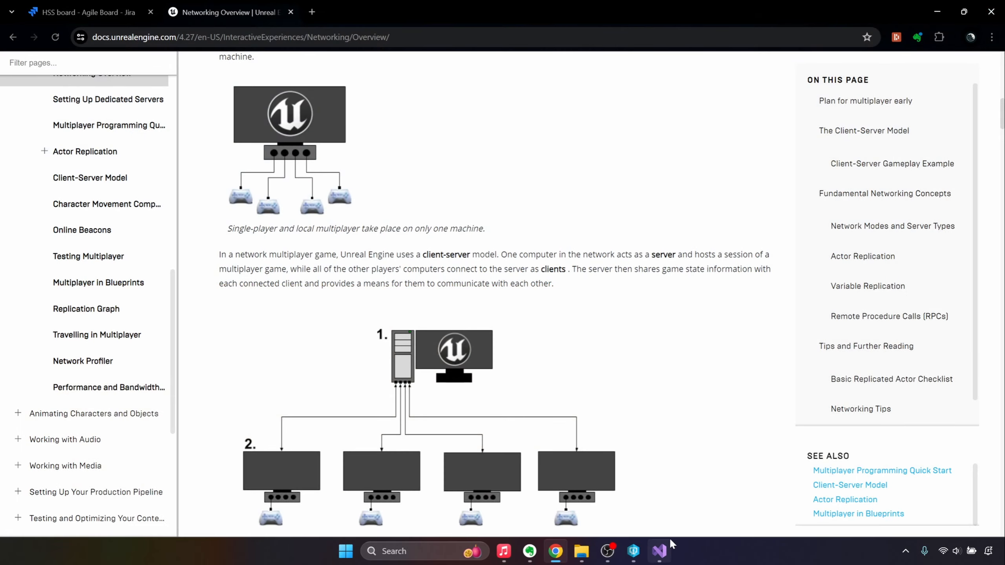
left_click(659, 490)
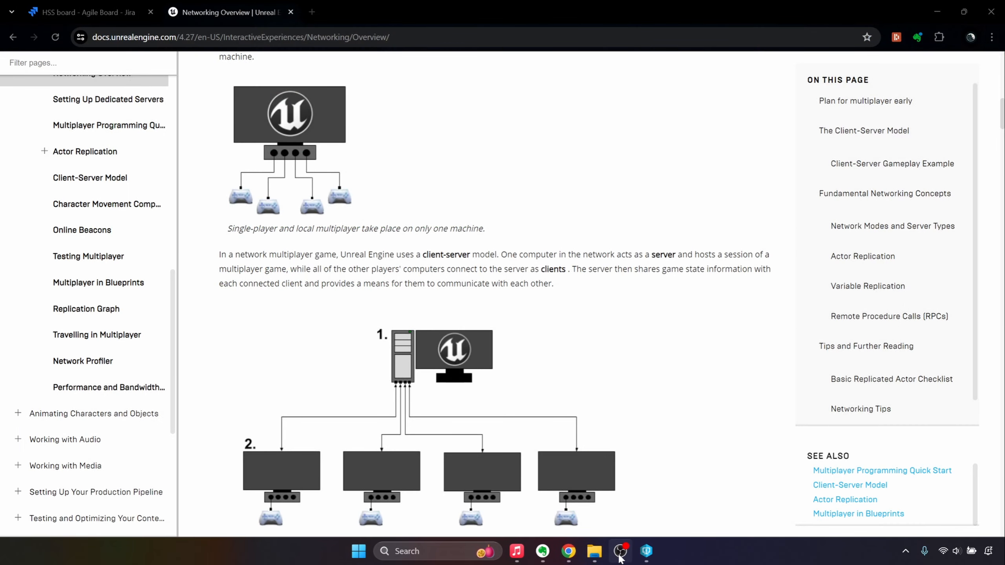
Launch the packaged HideSeekSurvive game from the Windows folder in HideSeekSurviveBuilds to check the first-person view, and close the game.
mouse_move(586, 560)
left_click(526, 491)
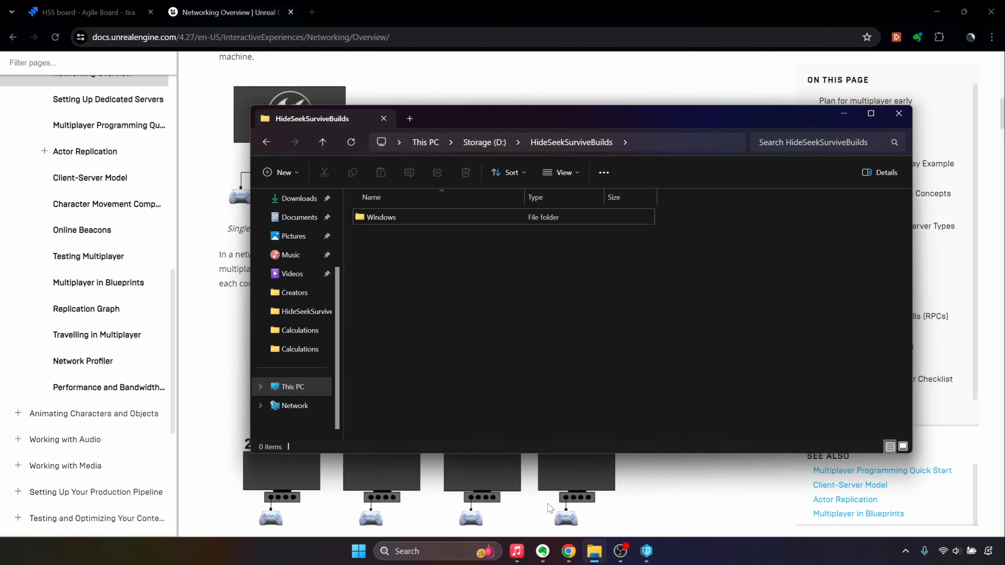
double_click(441, 217)
double_click(449, 253)
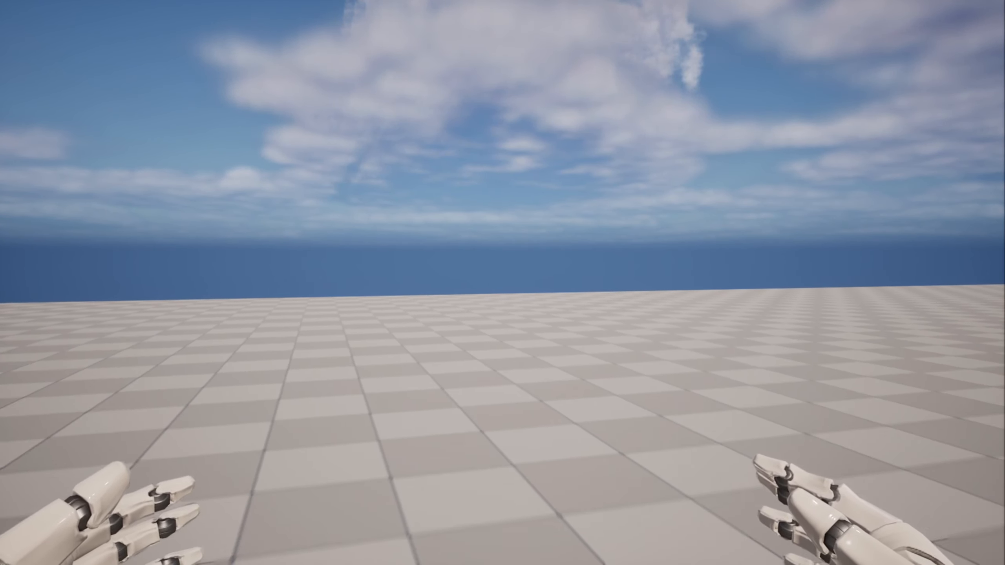
key("super")
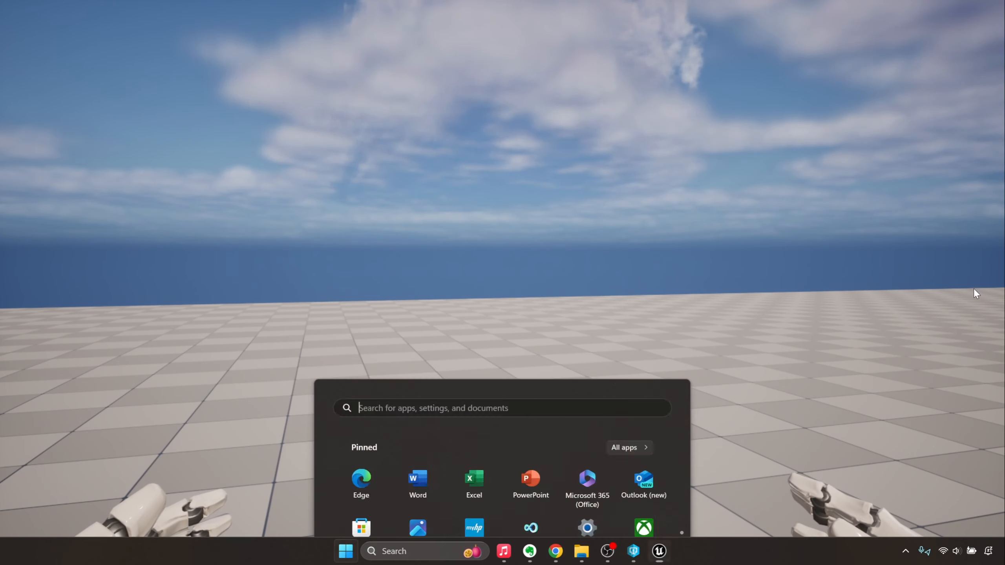
mouse_move(659, 552)
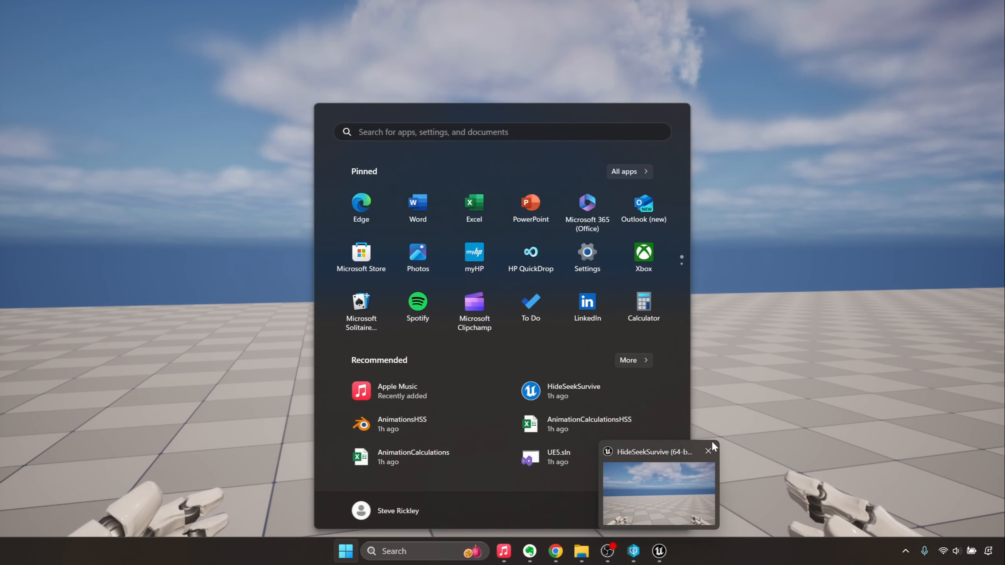
left_click(711, 450)
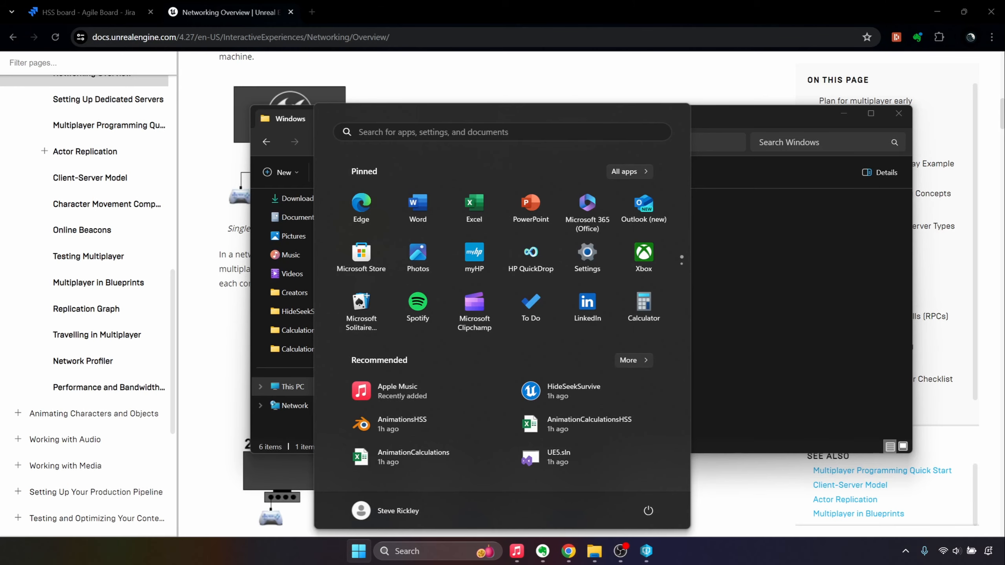
Return to the browser, close the Networking Overview page, and move the Hook Up Walk Animation Blend Spaces card to In Review in Jira.
left_click(747, 530)
left_click(748, 530)
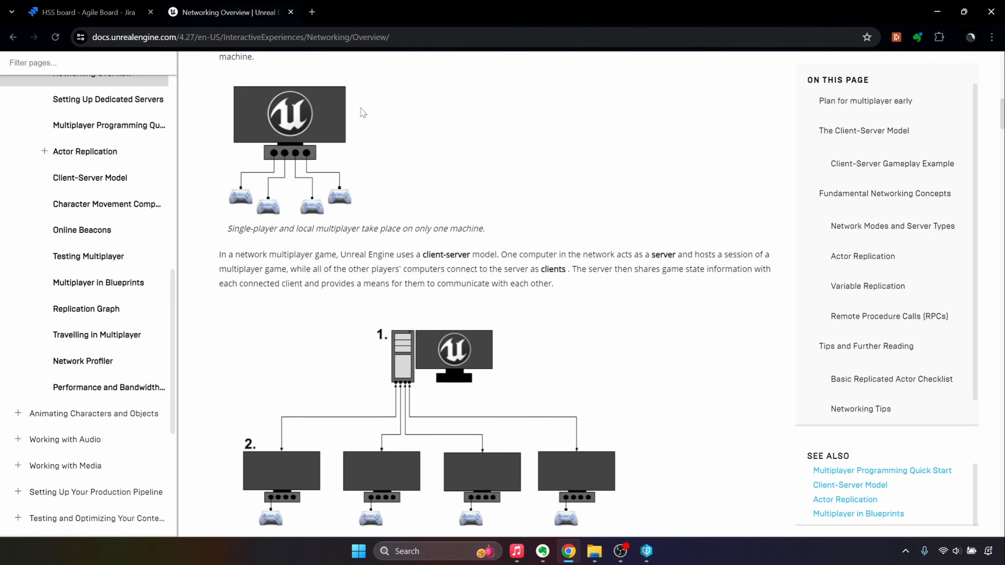
left_click(291, 12)
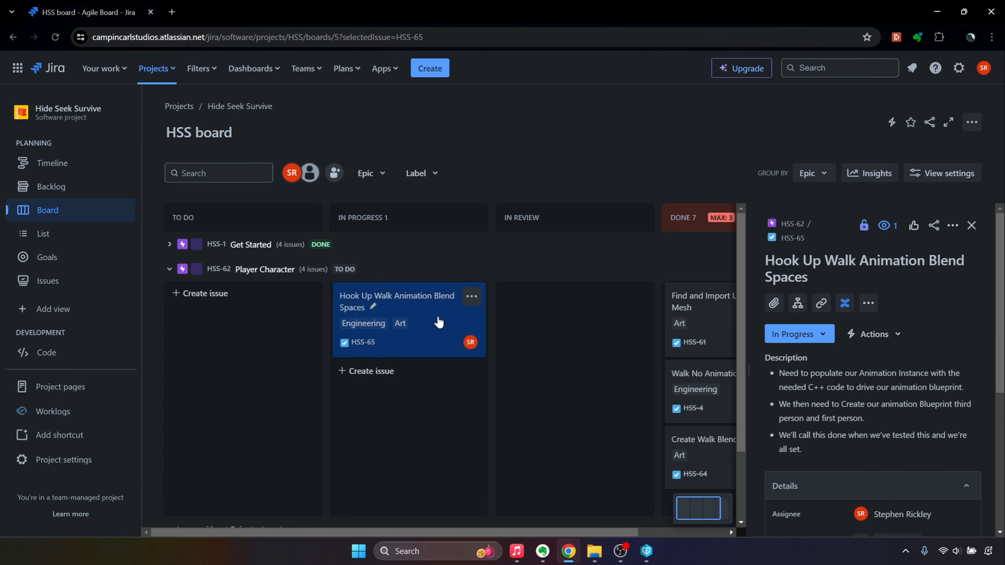
left_click_drag(438, 321, 582, 334)
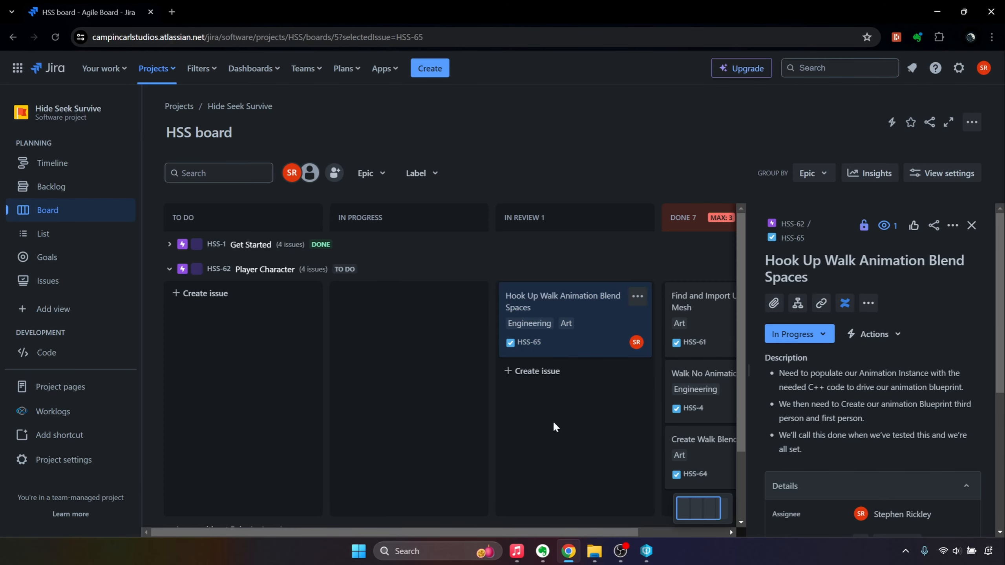
Switch to Perforce P4V and move all files from the default changelist to changelist 49, Hook Up Walk Animation Blend Spaces (HSS).
left_click(649, 554)
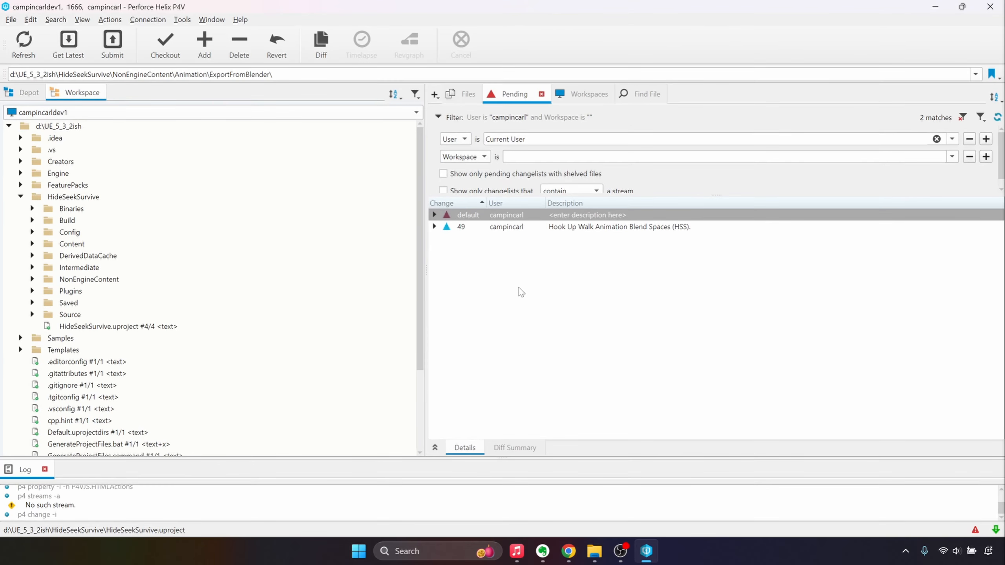
left_click(434, 226)
left_click(435, 216)
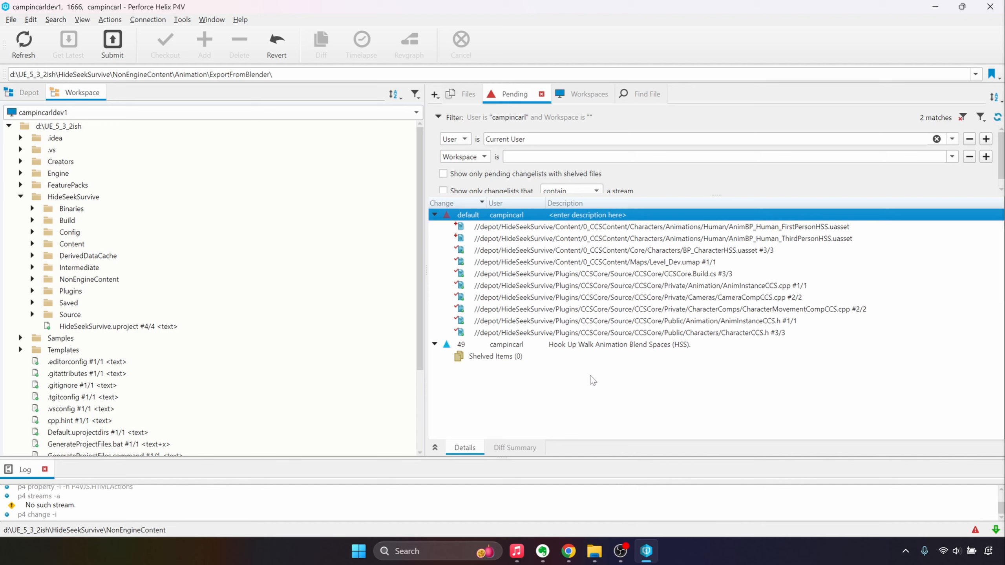
right_click(582, 221)
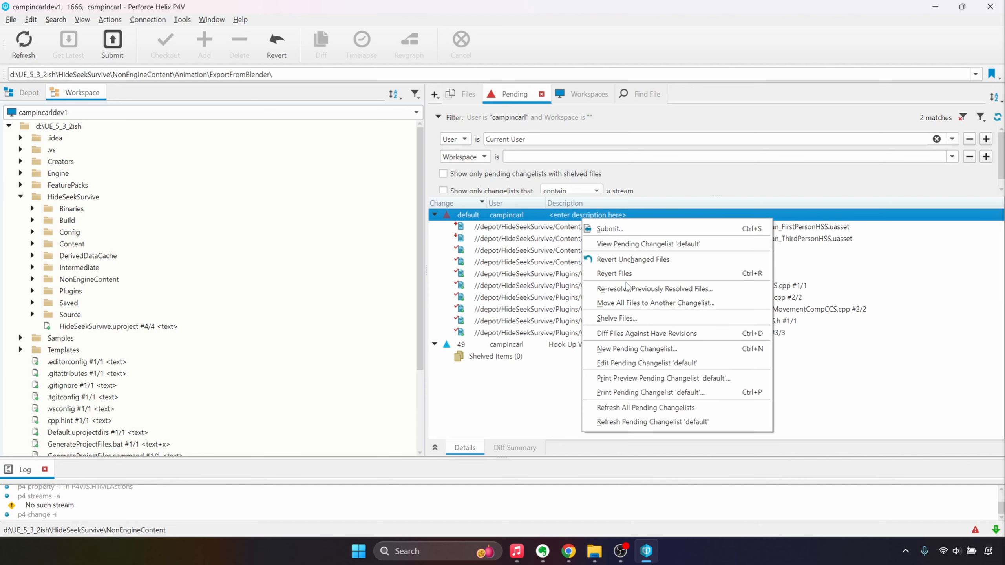
left_click(633, 303)
left_click(577, 303)
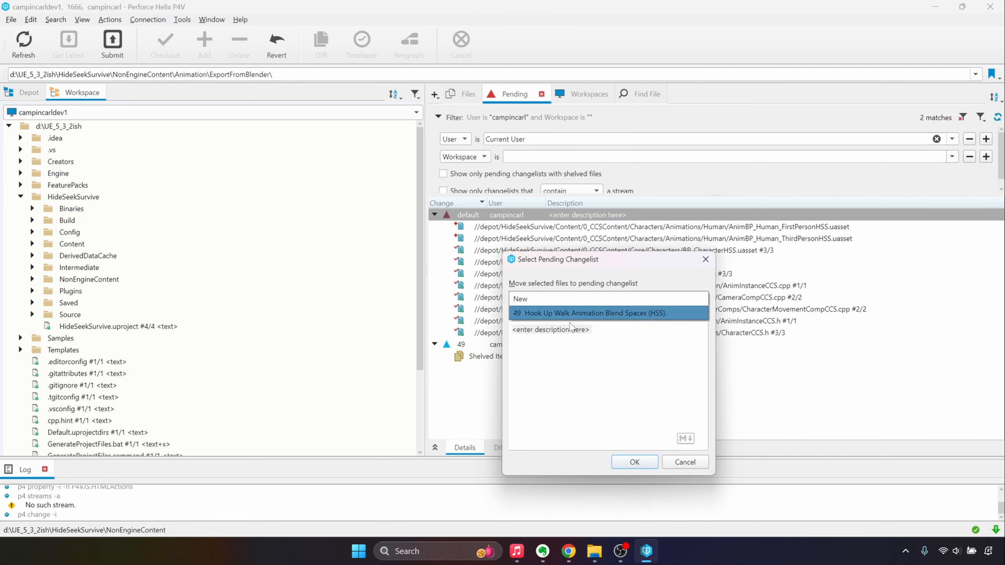
left_click(574, 317)
left_click(637, 465)
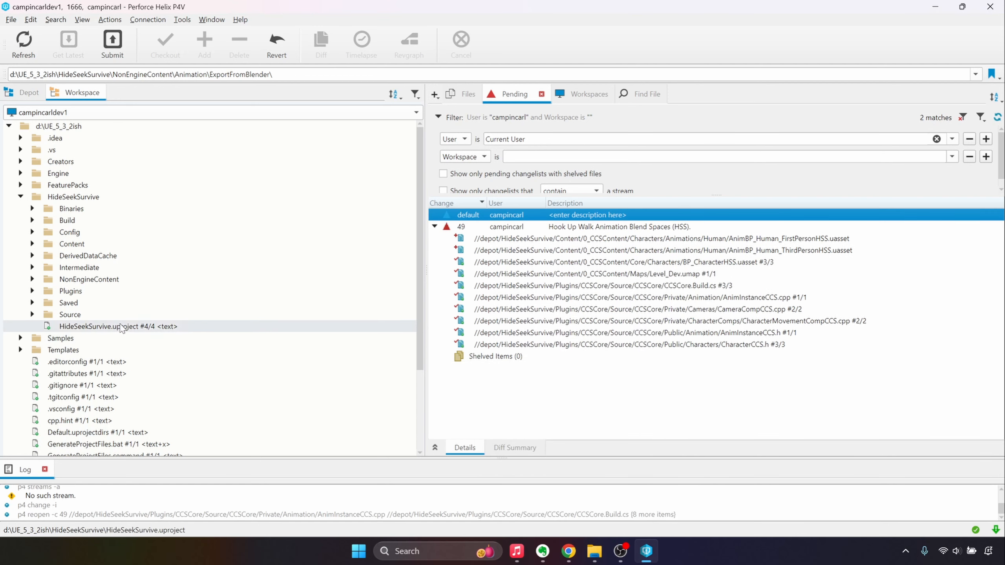
Check the project's Content folder in the workspace tree, and submit changelist 49 with all of its files.
left_click(32, 244)
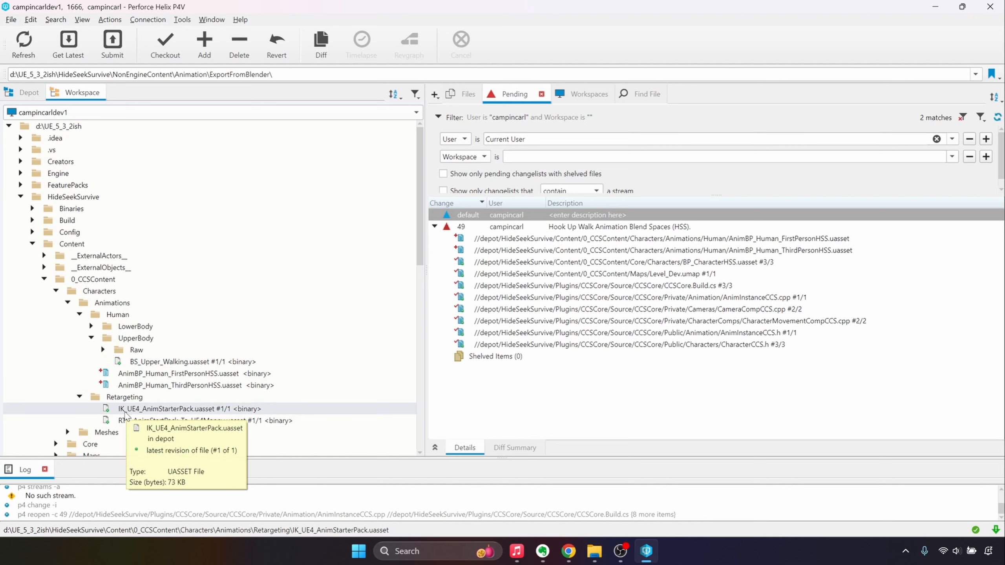
scroll(127, 416, "down", 2)
scroll(127, 419, "up", 2)
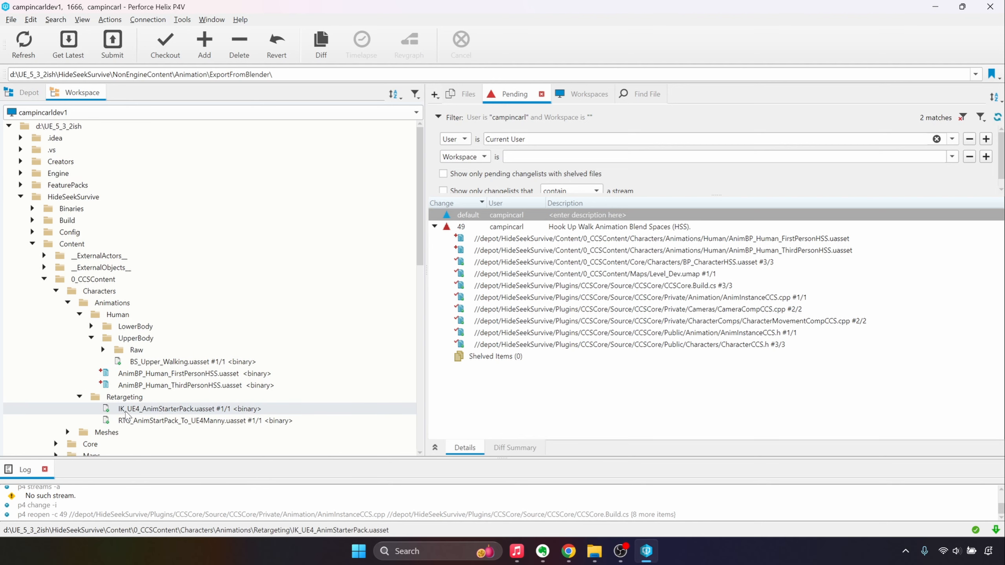
right_click(531, 231)
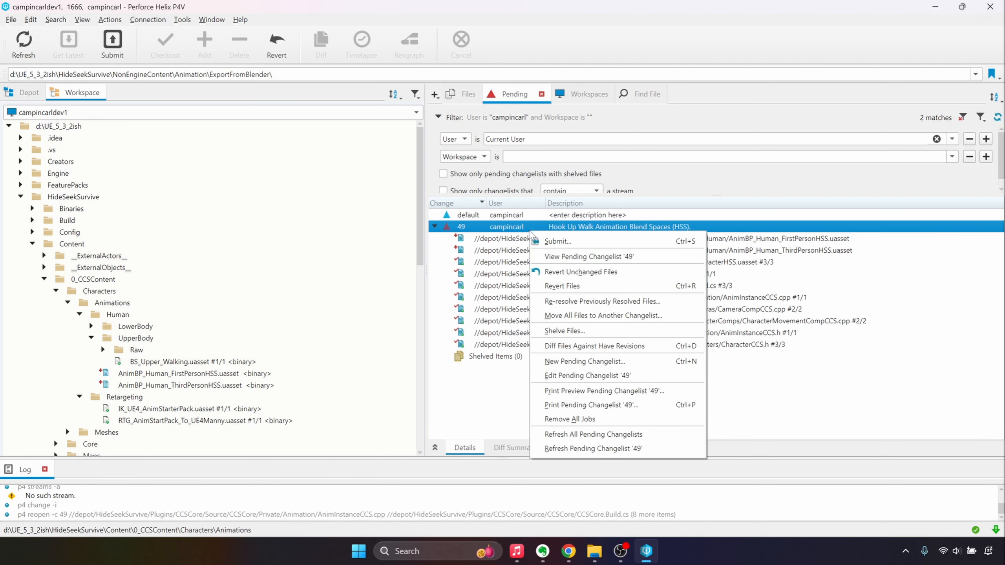
left_click(558, 243)
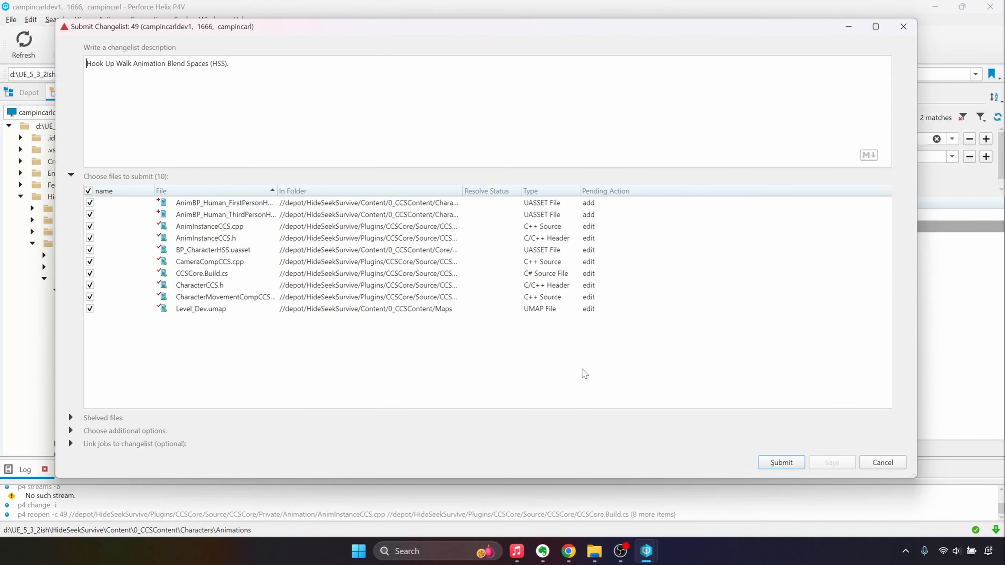
left_click(769, 464)
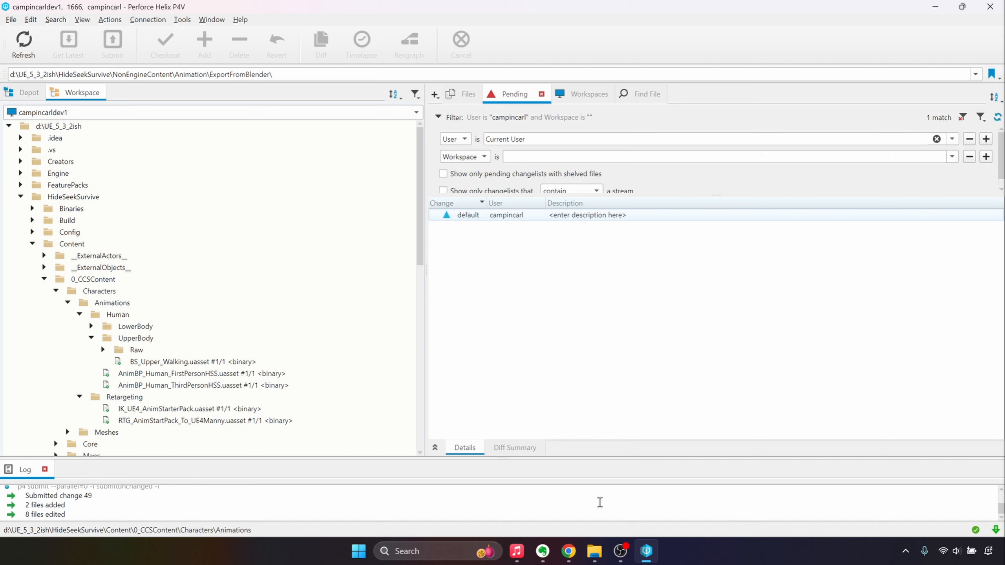
Switch to the Jira board and save the comment "All Set. Change List 49." on issue HSS-65.
left_click(573, 561)
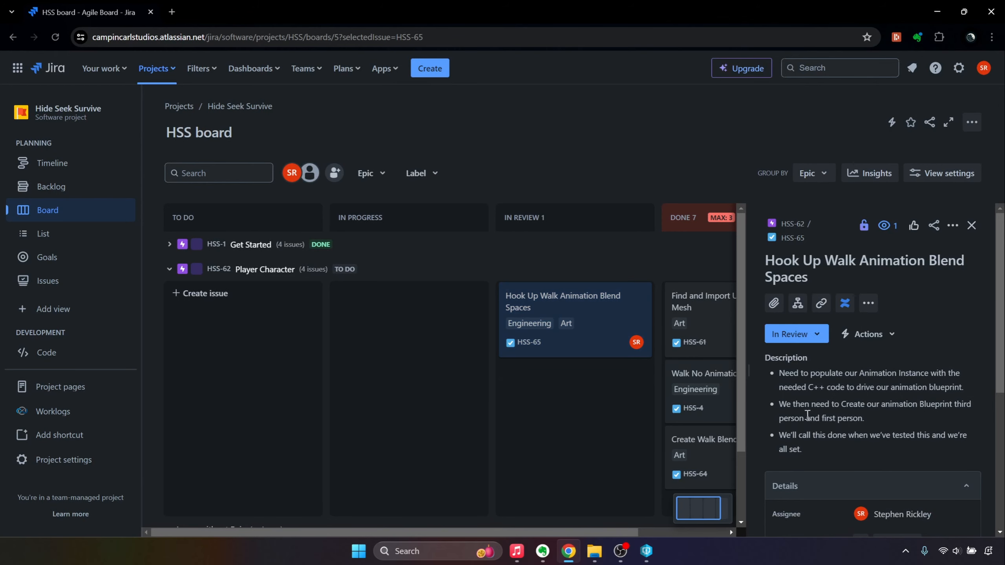
scroll(836, 472, "down", 5)
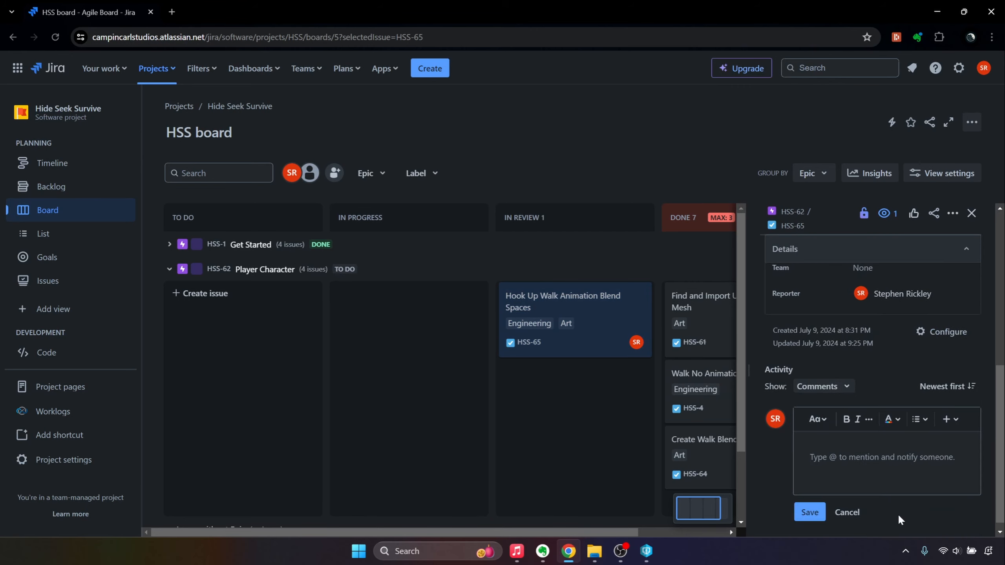
type("All Set. ")
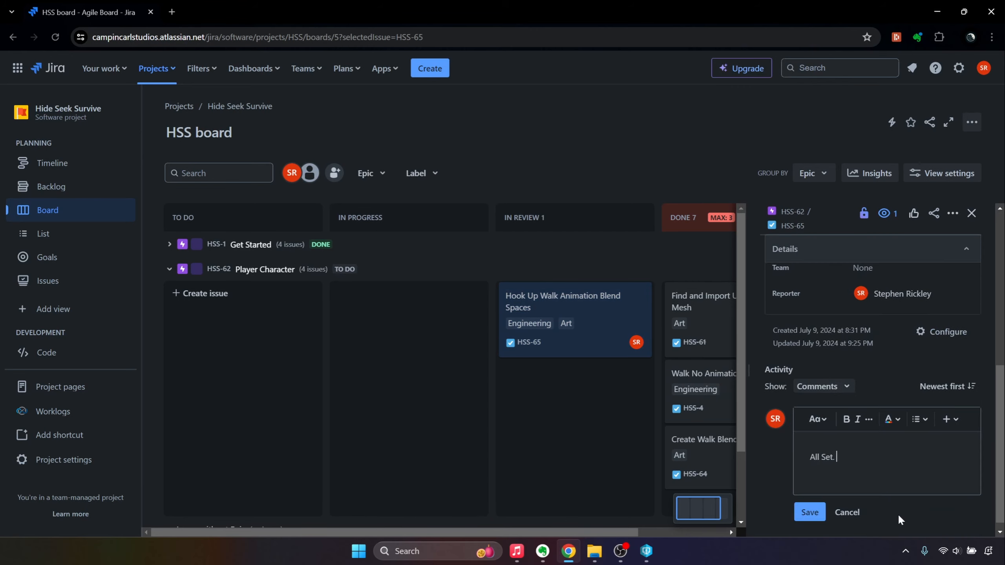
type("Change List 49.")
left_click(817, 520)
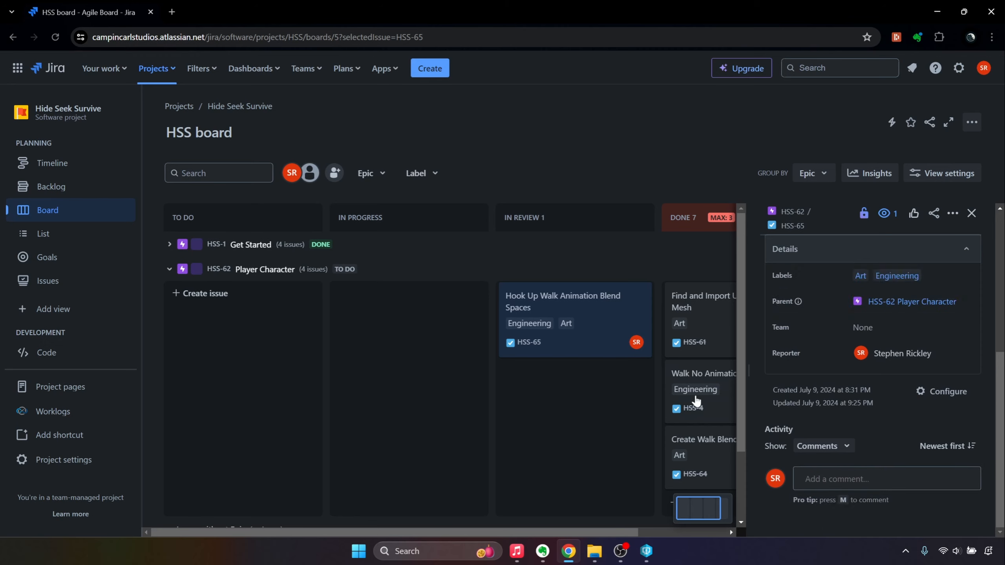
Move the Hook Up Walk Animation Blend Spaces card from In Review to Done.
scroll(573, 400, "down", 1)
scroll(579, 389, "up", 1)
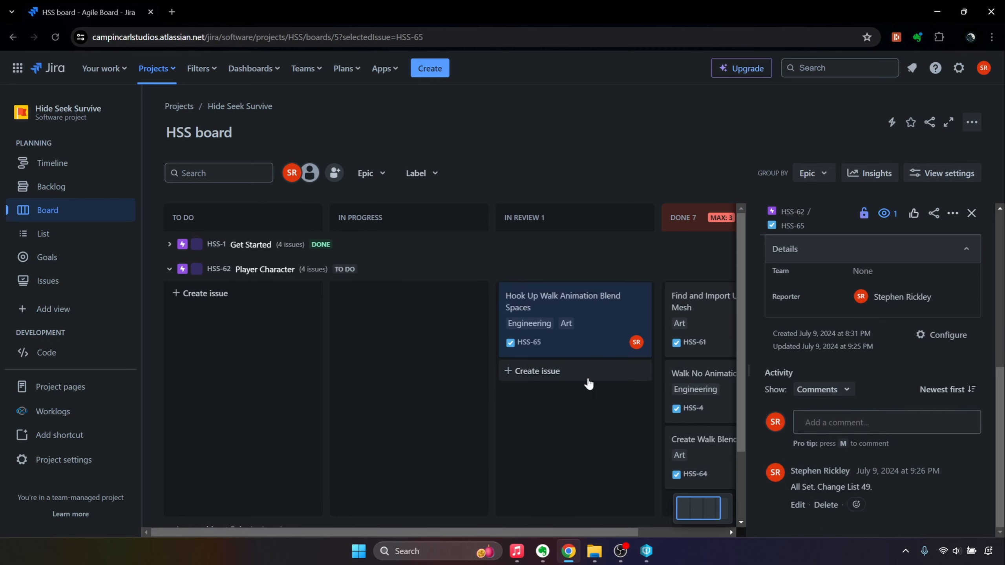
left_click_drag(574, 329, 654, 464)
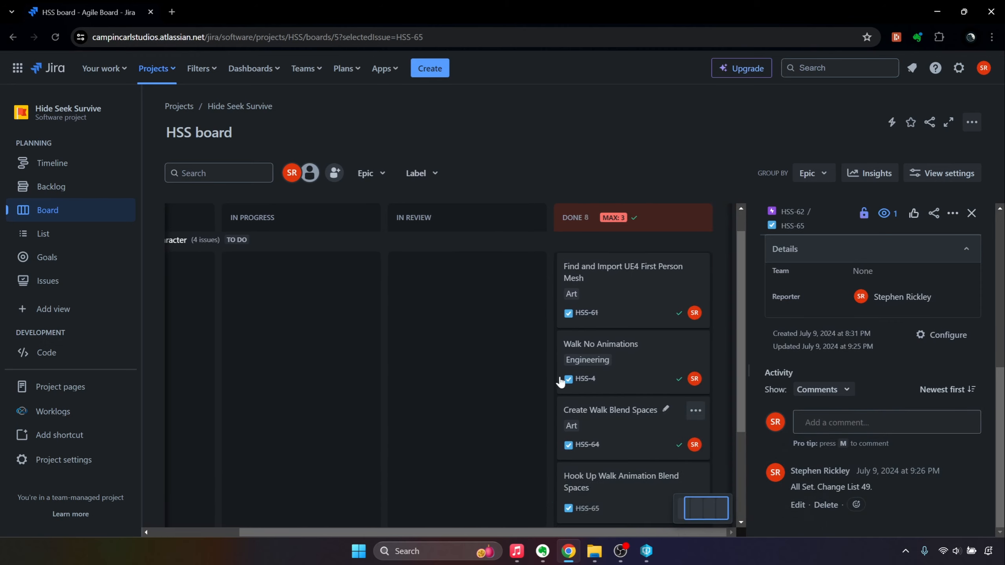